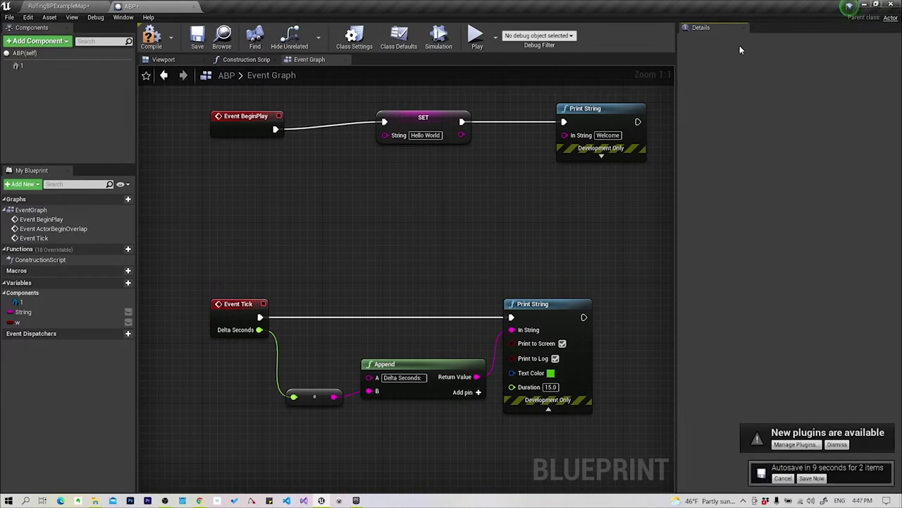
Delete the Event BeginPlay, SET and Print String node chain from the ABP event graph.
click(209, 115)
drag(204, 97, 614, 205)
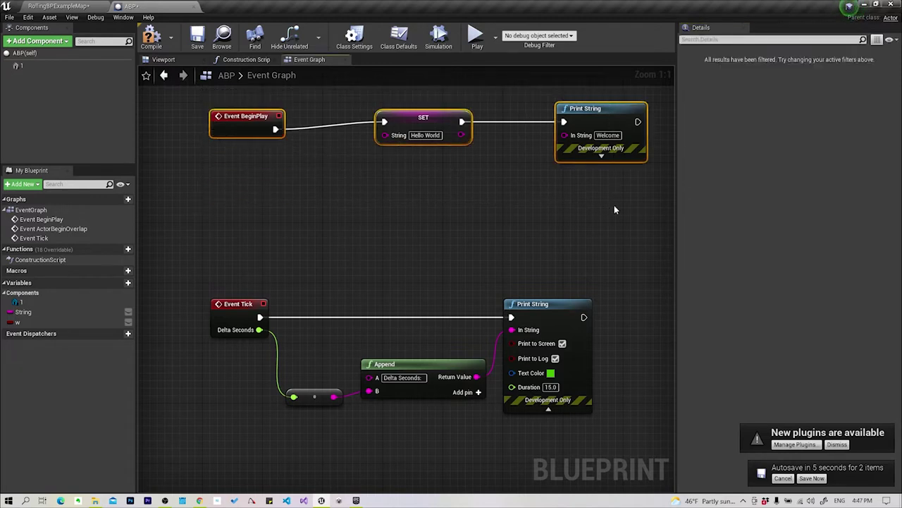
key(Delete)
Delete the Event Tick chain and the stray String and Get World Delta Seconds nodes.
drag(201, 277, 616, 448)
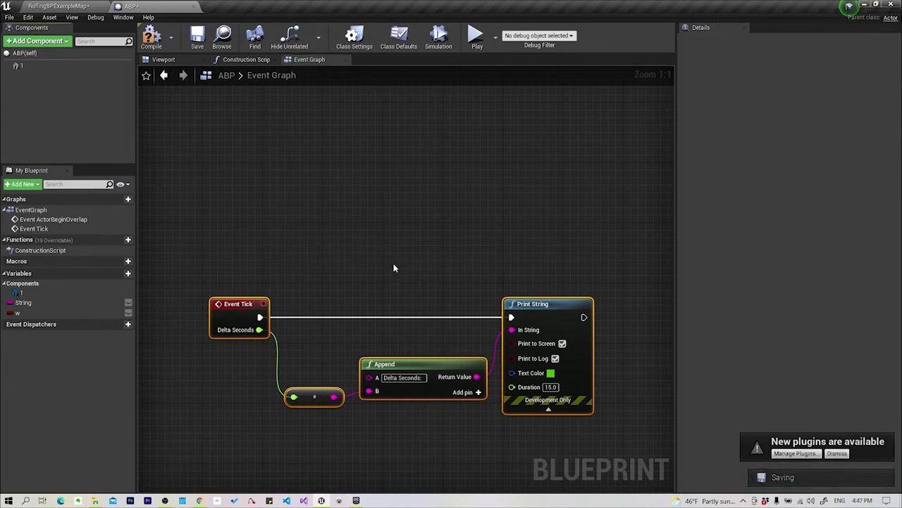
drag(202, 261, 570, 409)
key(Delete)
key(Delete)
scroll(308, 289, up, 2)
scroll(338, 262, up, 2)
key(Delete)
right_drag(355, 224, 390, 259)
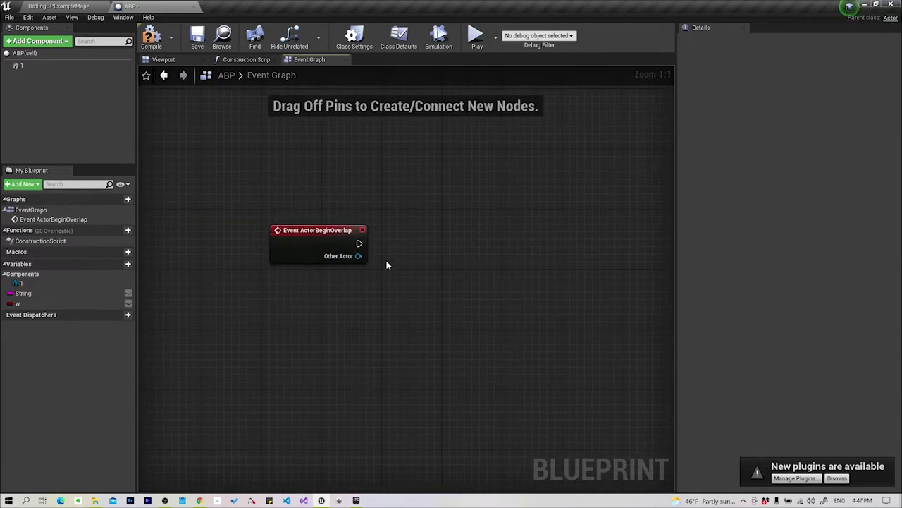
mouse_move(331, 224)
mouse_down()
mouse_move(375, 237)
mouse_move(323, 241)
mouse_up()
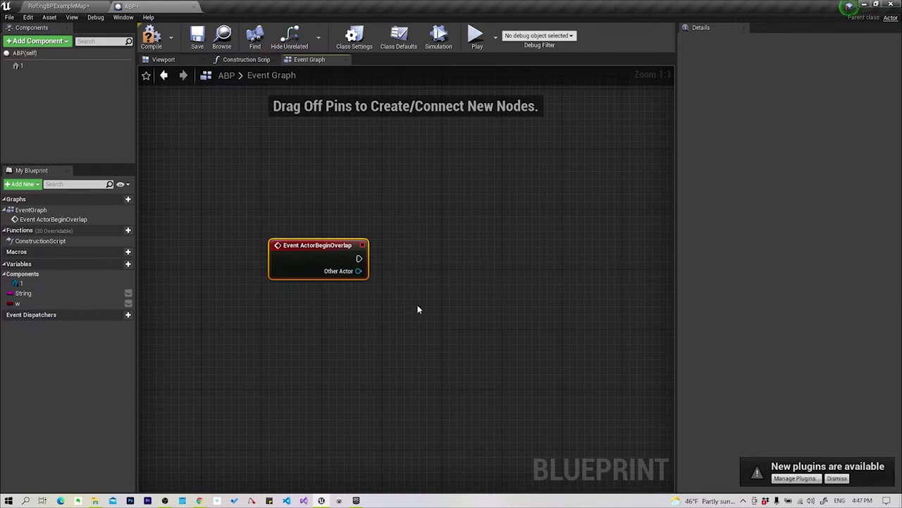
Add a Box Collision component to the ABP actor in the Viewport.
click(182, 58)
drag(391, 217, 395, 198)
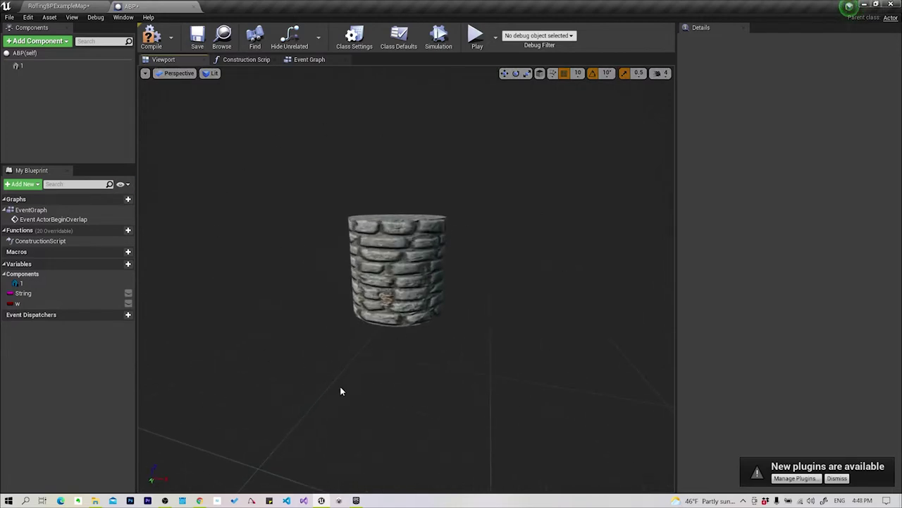
click(37, 41)
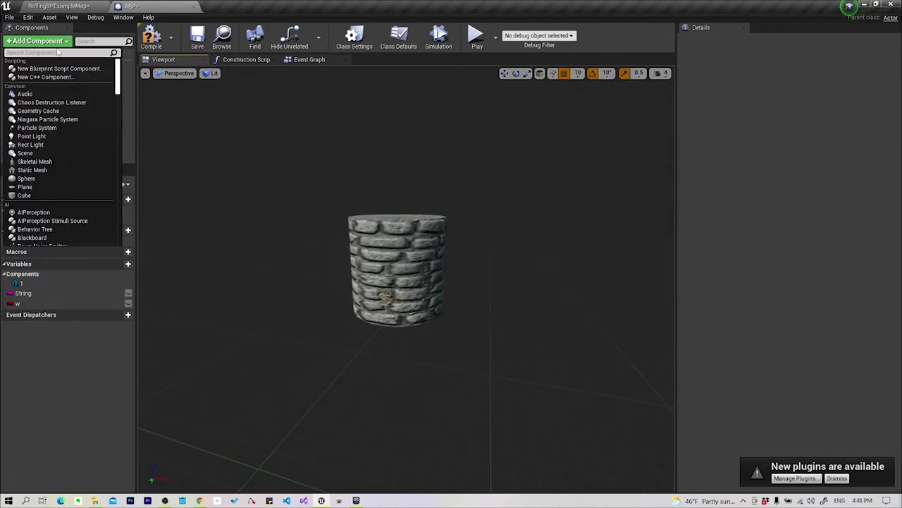
text(coll)
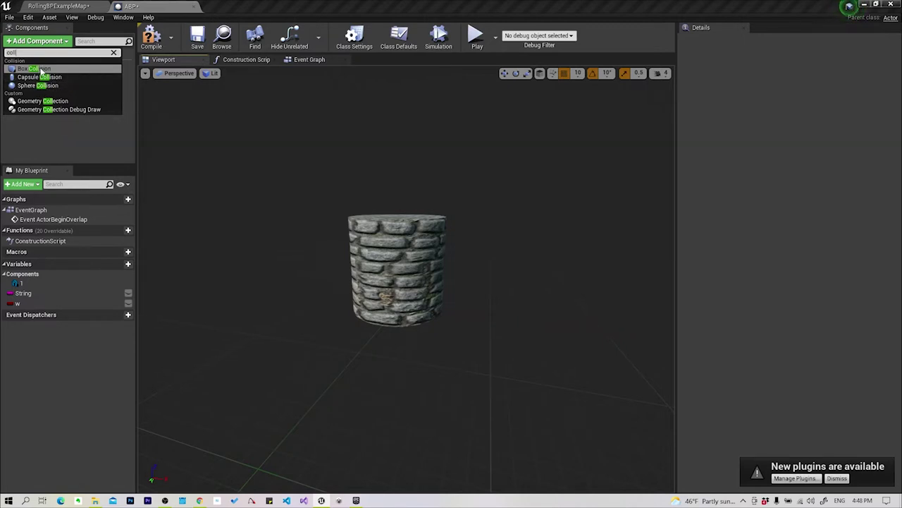
text(i)
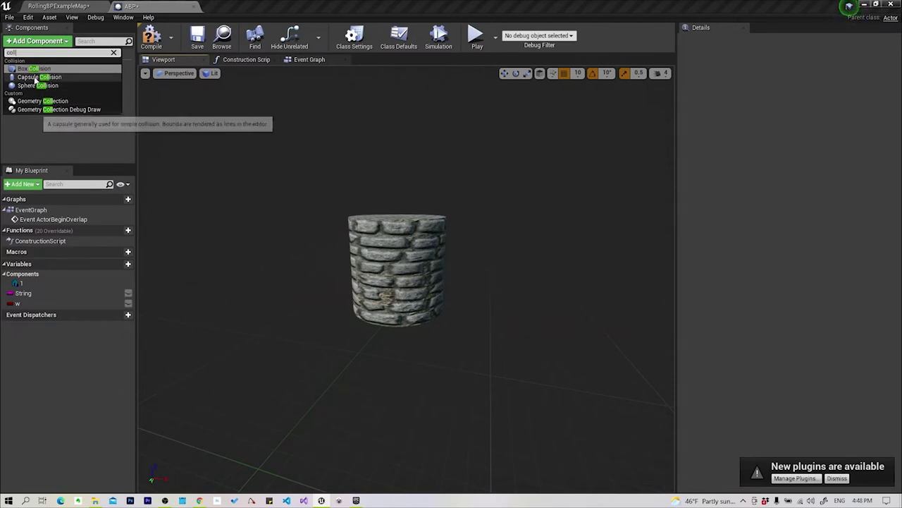
click(33, 72)
Add Capsule Collision and Sphere Collision components beneath the Box.
click(36, 40)
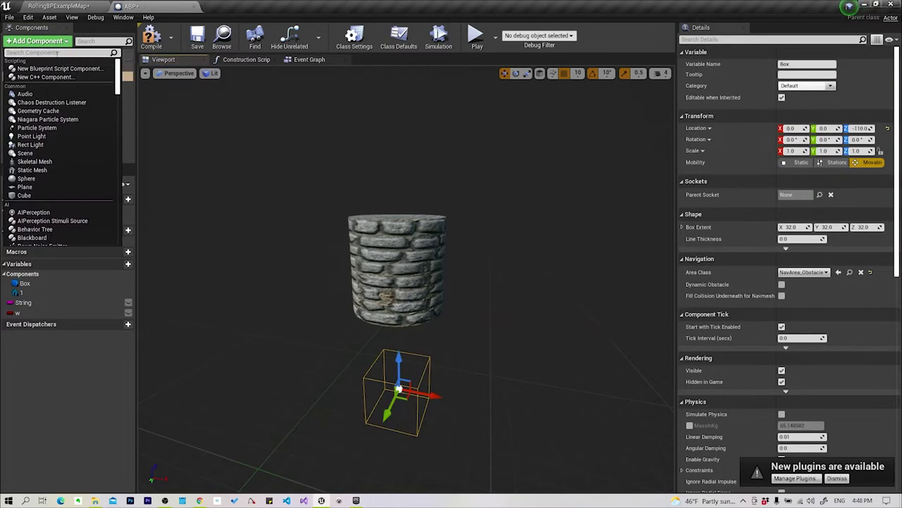
text(coll)
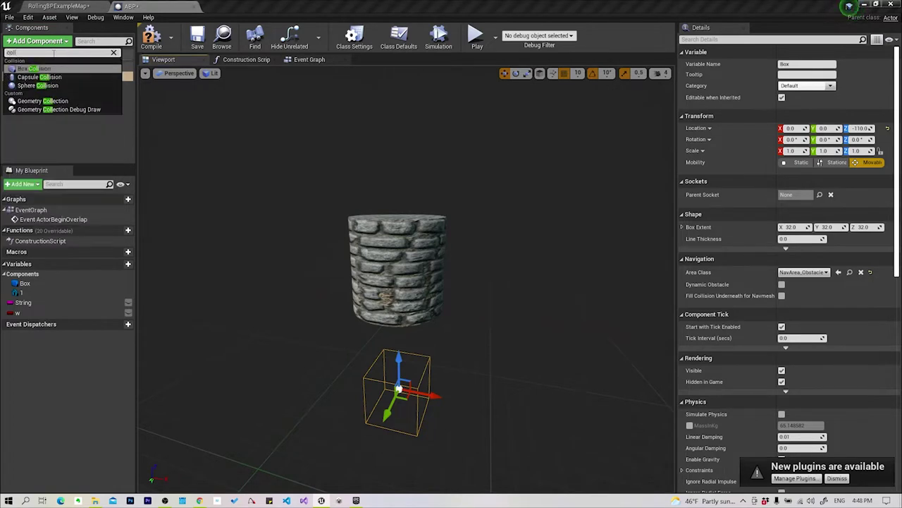
click(57, 76)
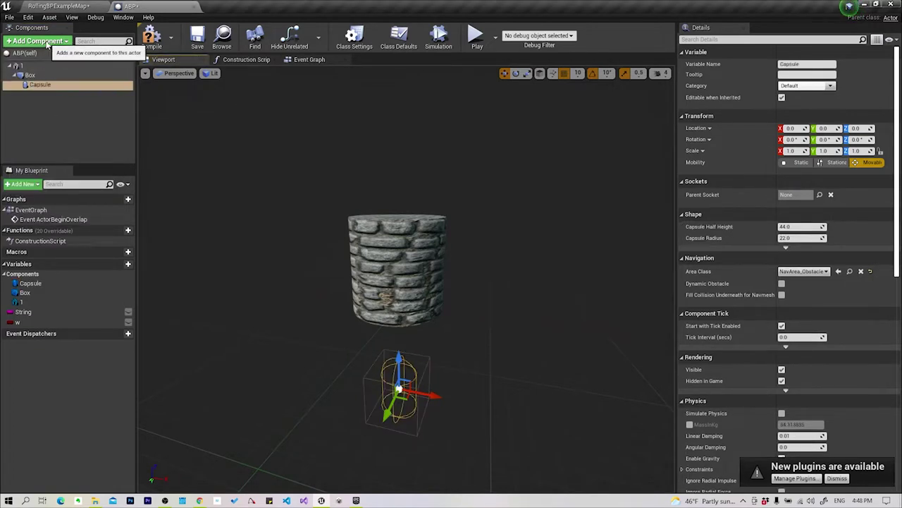
click(67, 42)
text(coll)
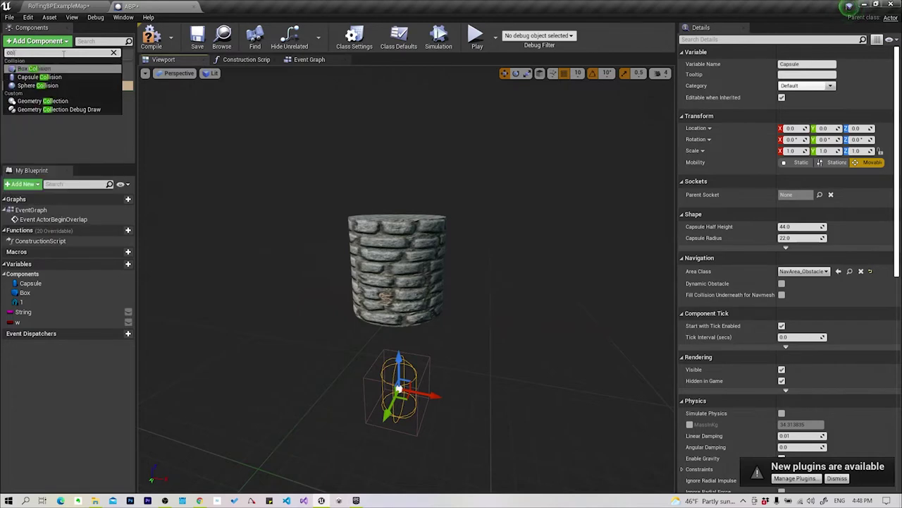
click(37, 85)
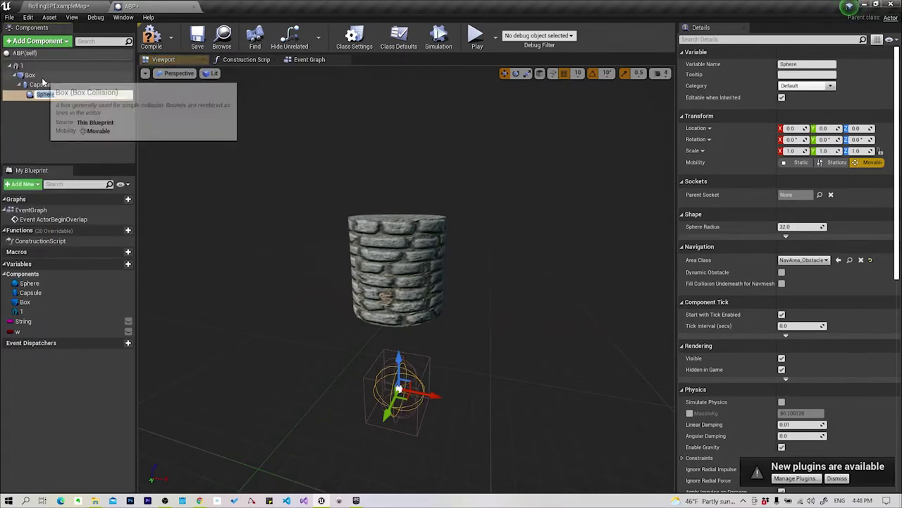
Select the stone cylinder mesh and frame it from below in the viewport.
click(29, 75)
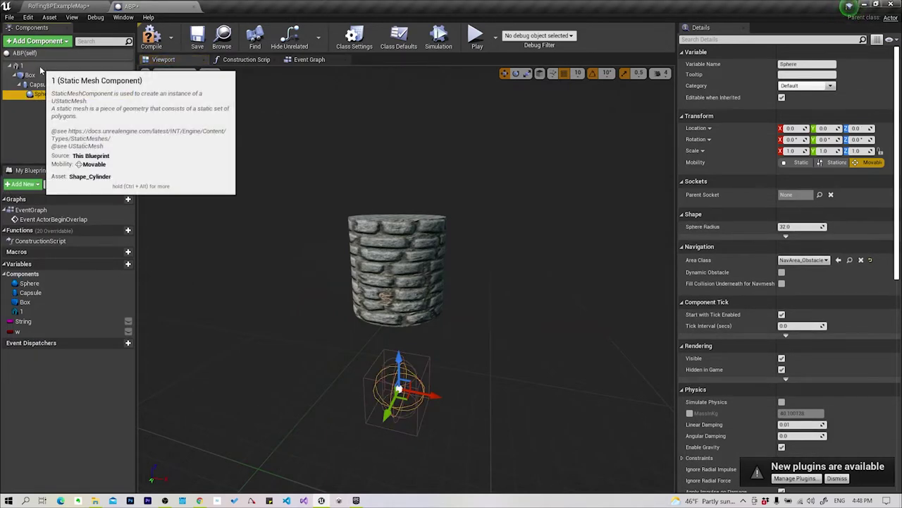
click(21, 66)
drag(381, 317, 381, 247)
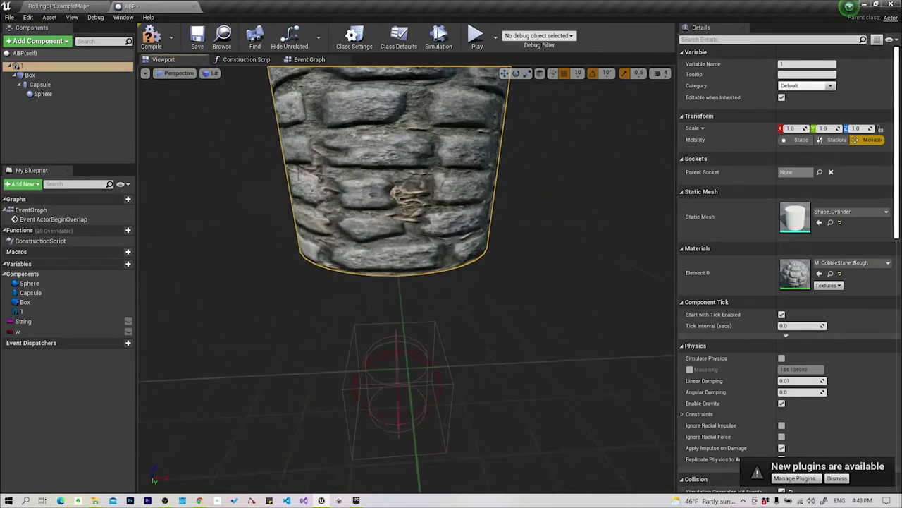
key(f)
drag(447, 368, 354, 289)
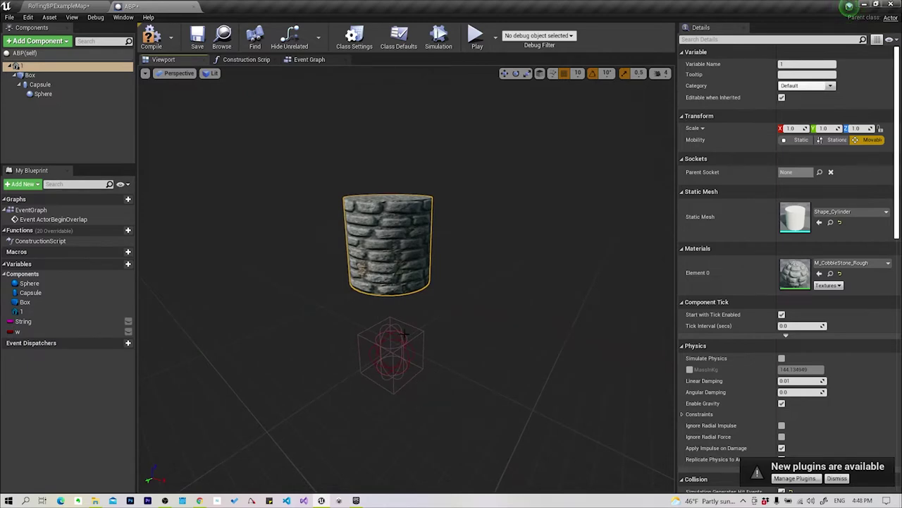
Play-test the actor in RollingBPExampleMap, stop, and reopen the ABP blueprint.
click(60, 6)
drag(672, 220, 612, 125)
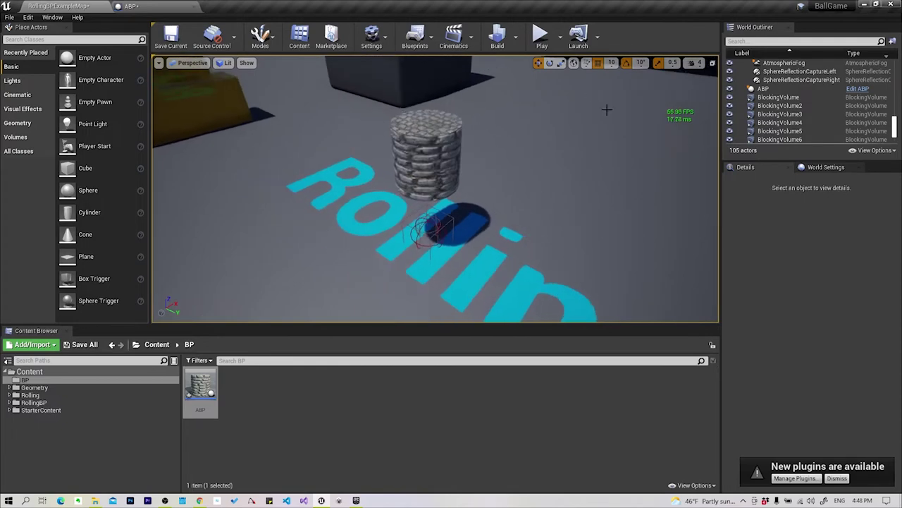
click(541, 36)
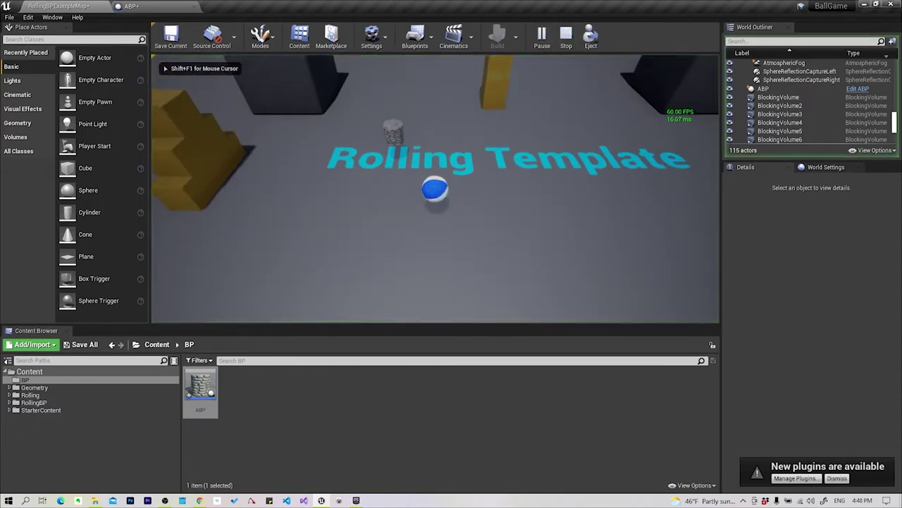
key(Escape)
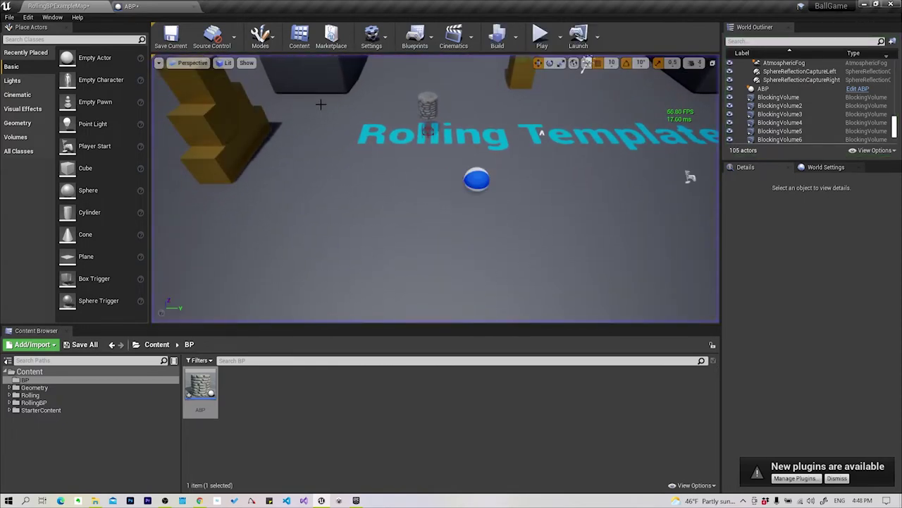
double_click(427, 106)
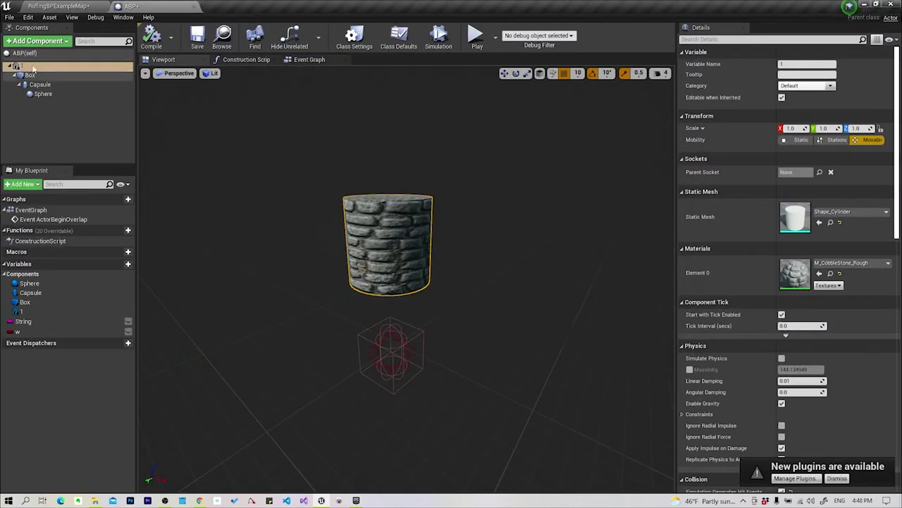
Move the box to X 110, Z -50, the capsule to Y 140 and the sphere to Y 160.
click(29, 75)
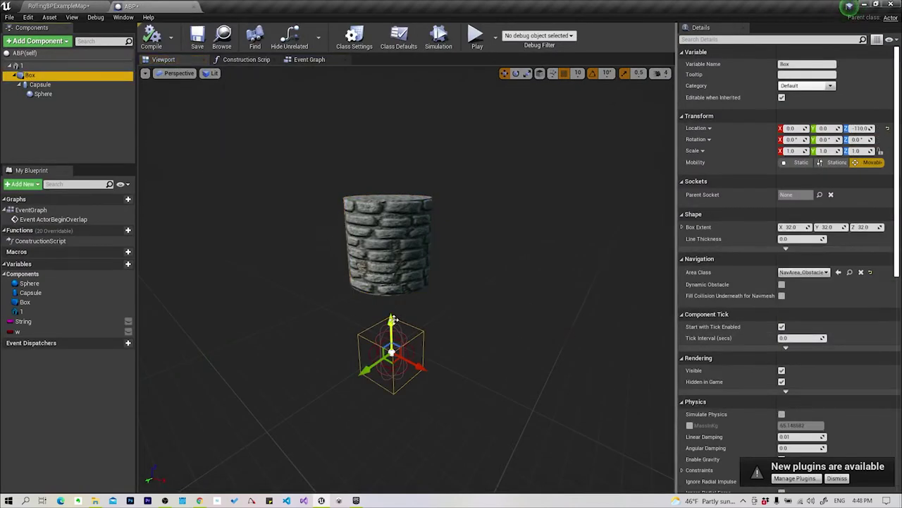
drag(393, 319, 392, 289)
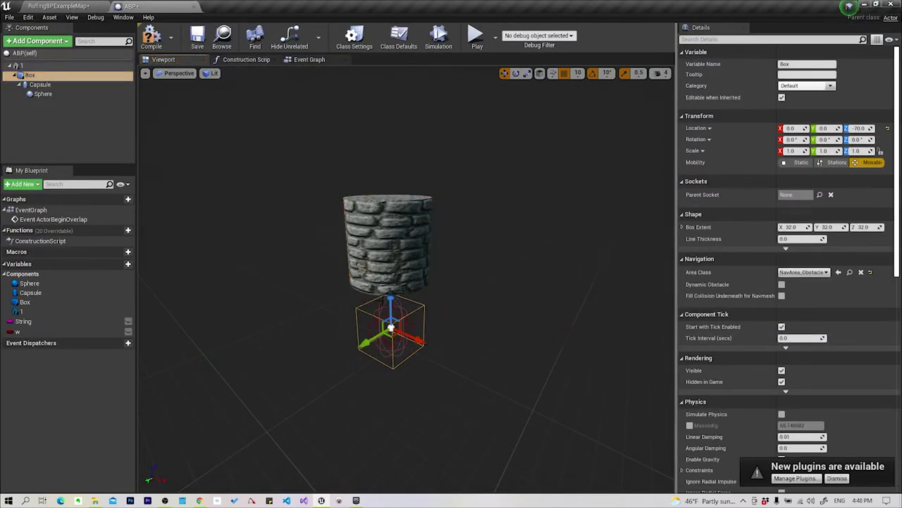
drag(391, 327, 515, 353)
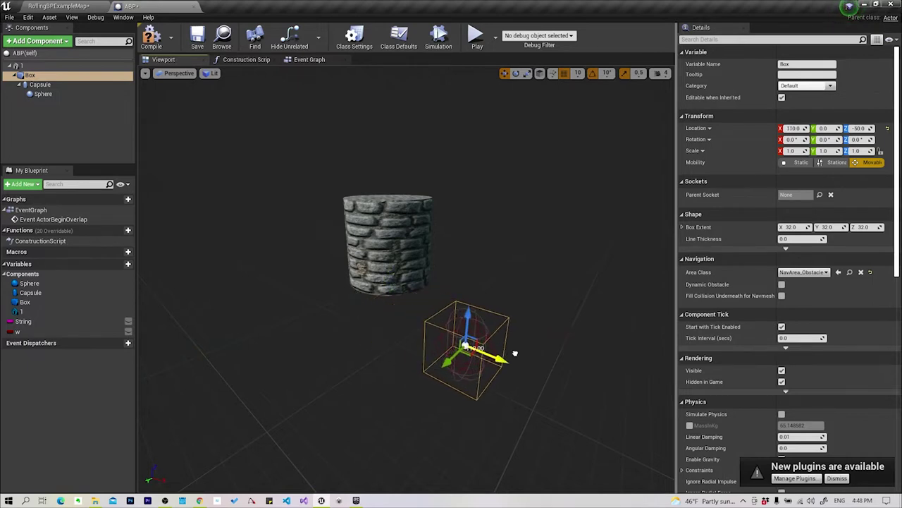
click(56, 83)
drag(447, 326, 366, 400)
right_drag(366, 400, 366, 381)
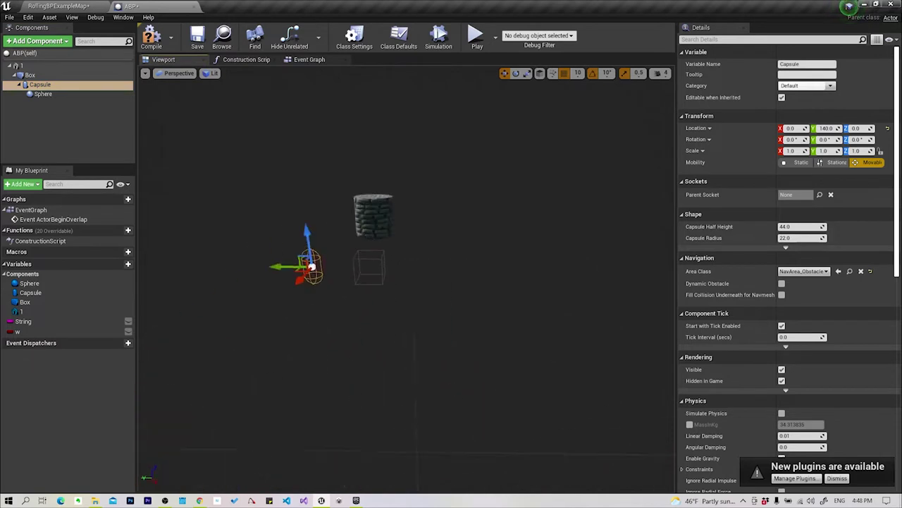
click(51, 96)
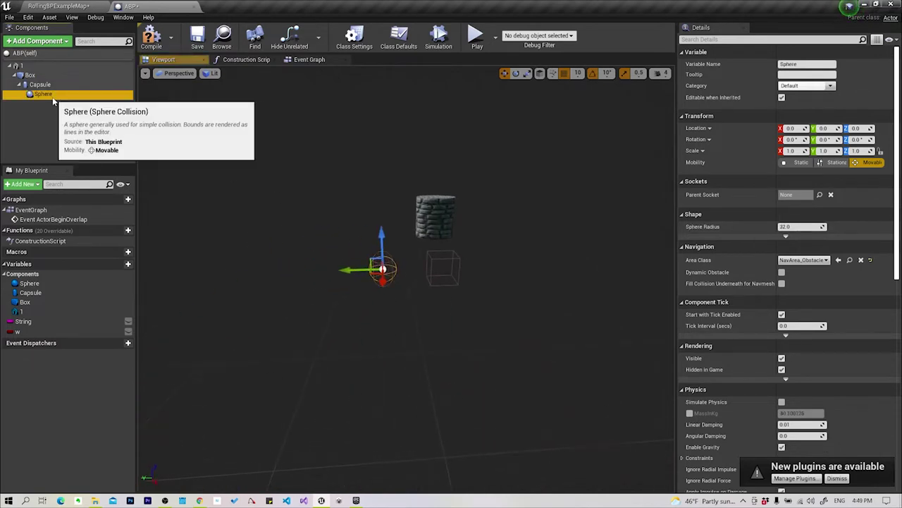
drag(347, 267, 276, 262)
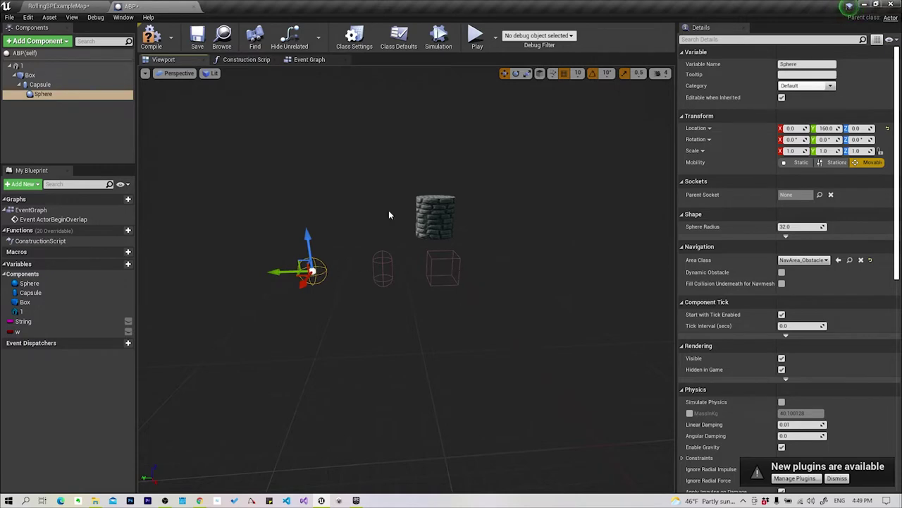
Make Box the root component and move the stone cylinder to Y -240, Z 0.
click(21, 65)
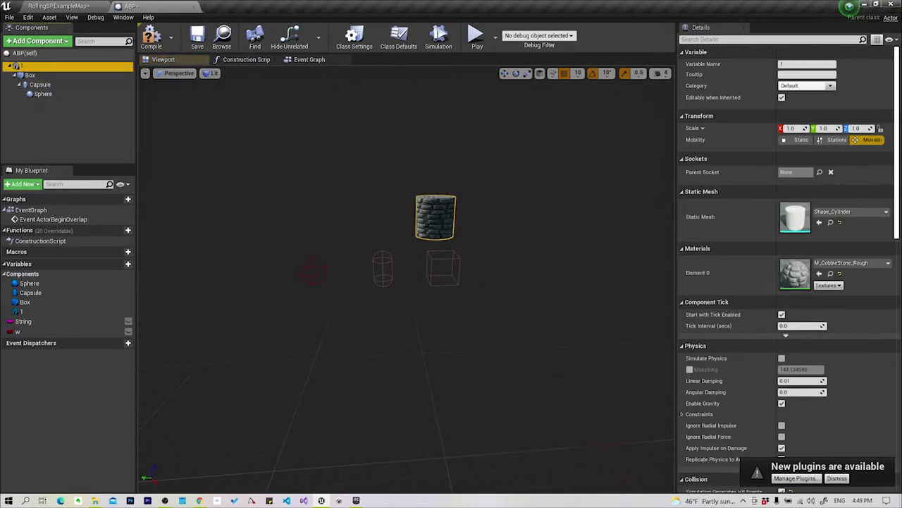
drag(28, 74, 21, 66)
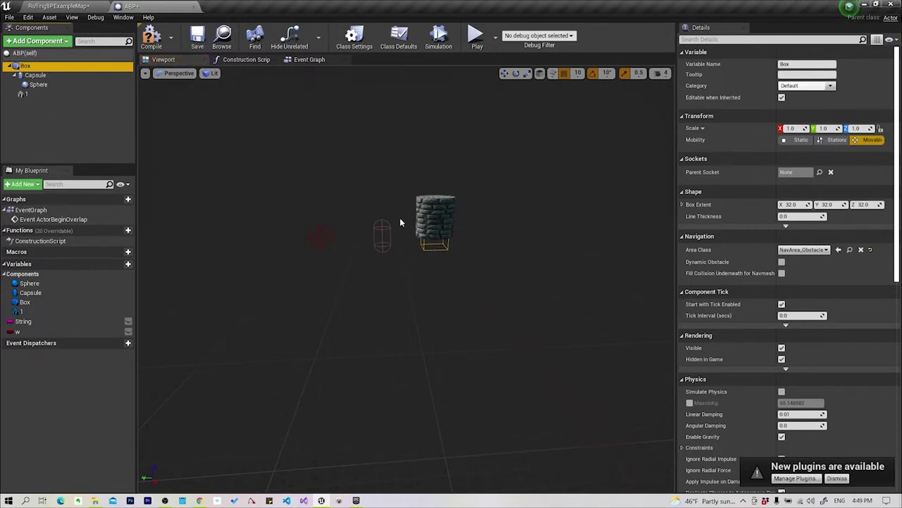
click(27, 94)
drag(412, 234, 497, 234)
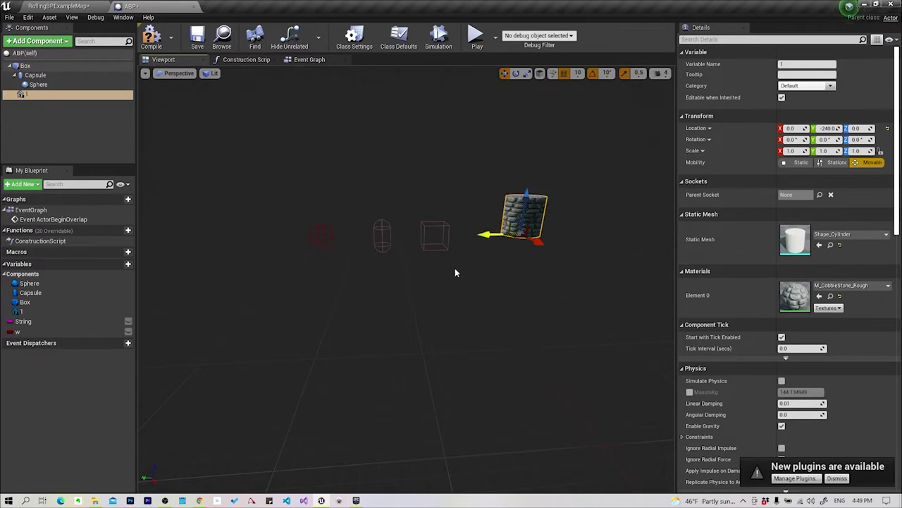
scroll(521, 260, up, 3)
mouse_move(587, 176)
mouse_down()
mouse_move(600, 193)
mouse_move(608, 169)
mouse_up()
right_drag(606, 176, 546, 255)
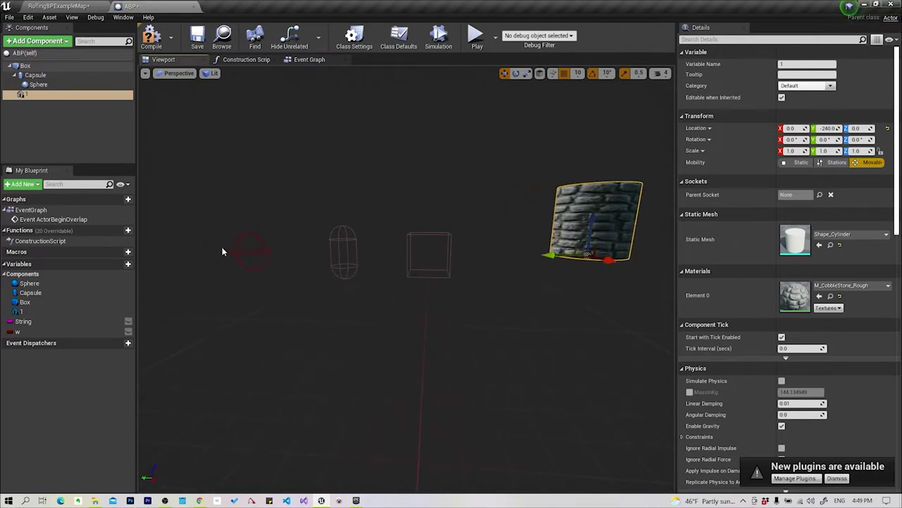
click(425, 242)
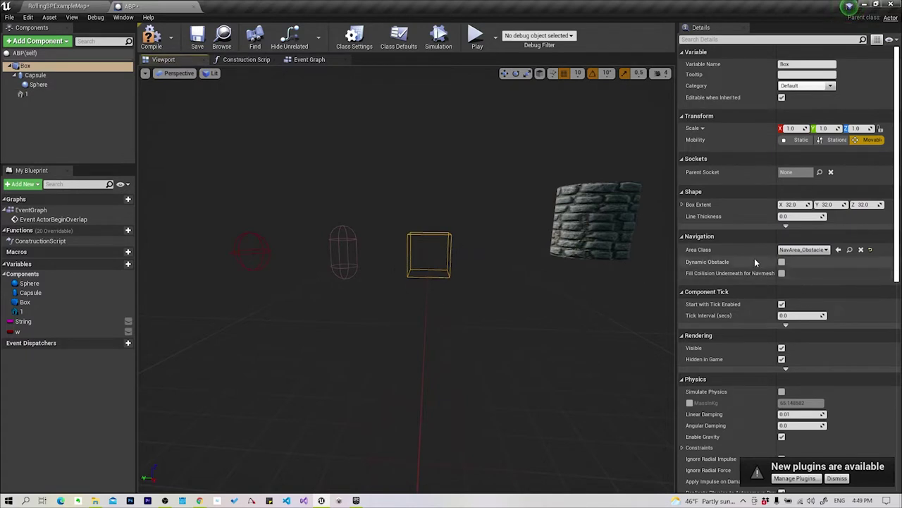
scroll(761, 282, down, 2)
Turn off Box's Hidden in Game, compile and save ABP, and return to RollingBPExampleMap.
click(782, 288)
click(781, 287)
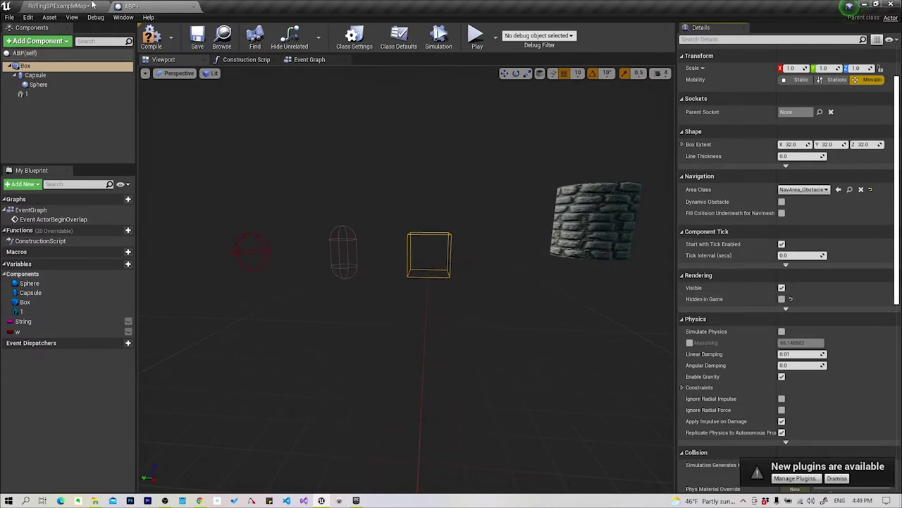
click(151, 36)
click(198, 37)
click(56, 6)
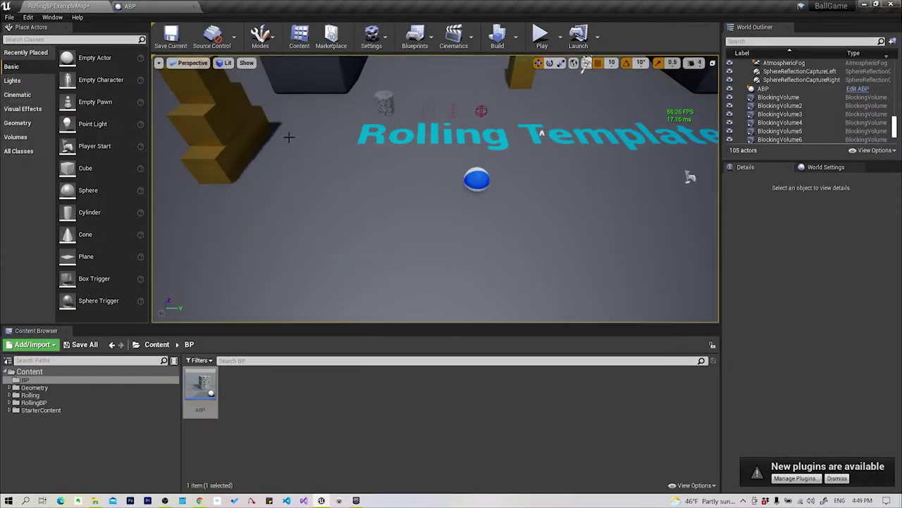
Run a quick play test, then turn off Hidden in Game for the capsule and sphere.
click(540, 32)
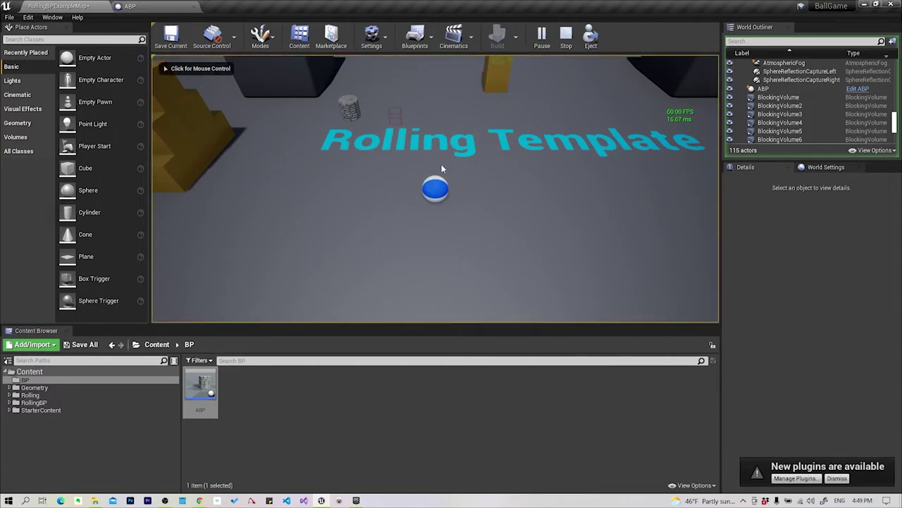
click(132, 6)
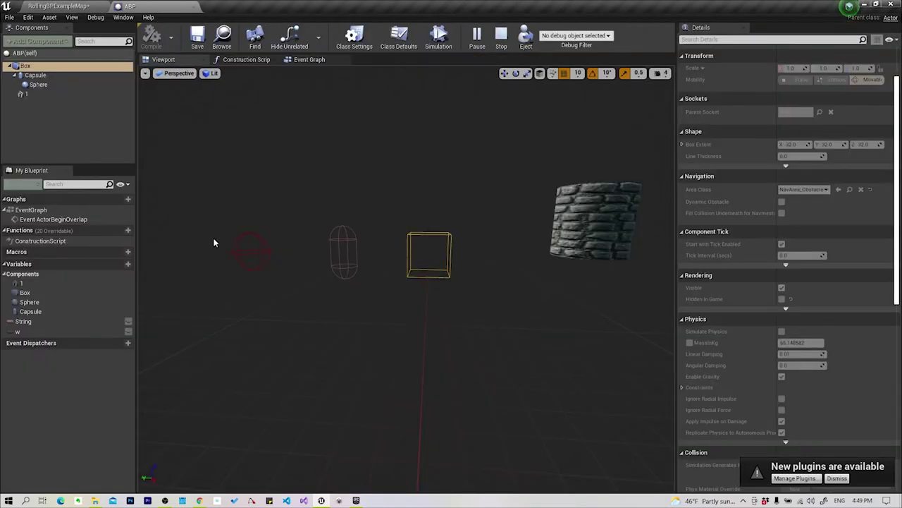
click(351, 242)
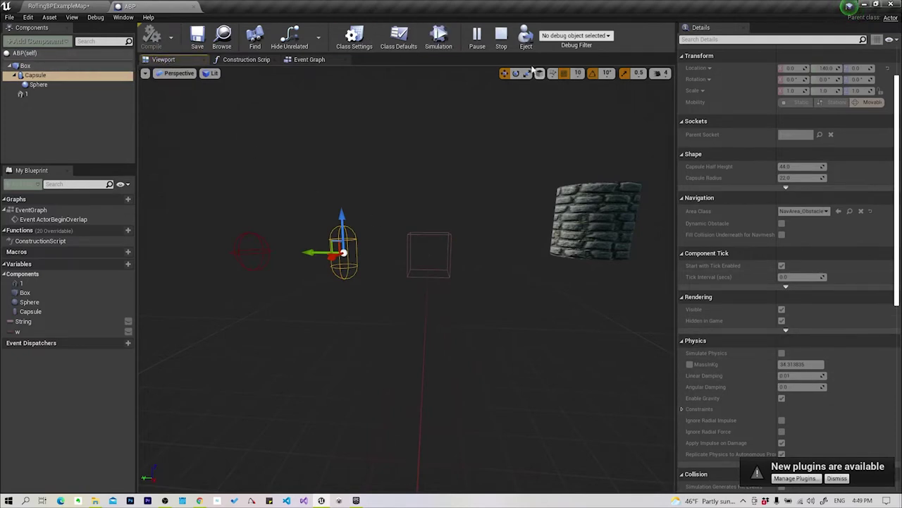
click(501, 35)
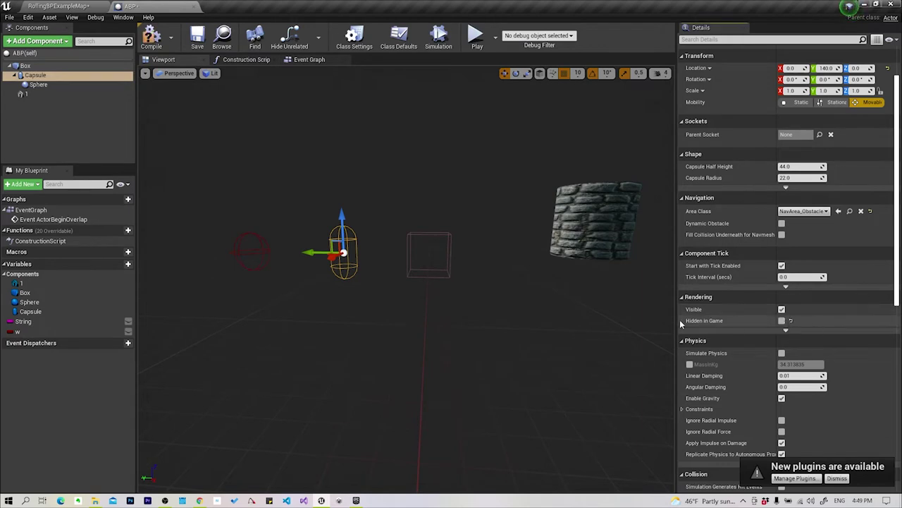
click(254, 249)
click(781, 309)
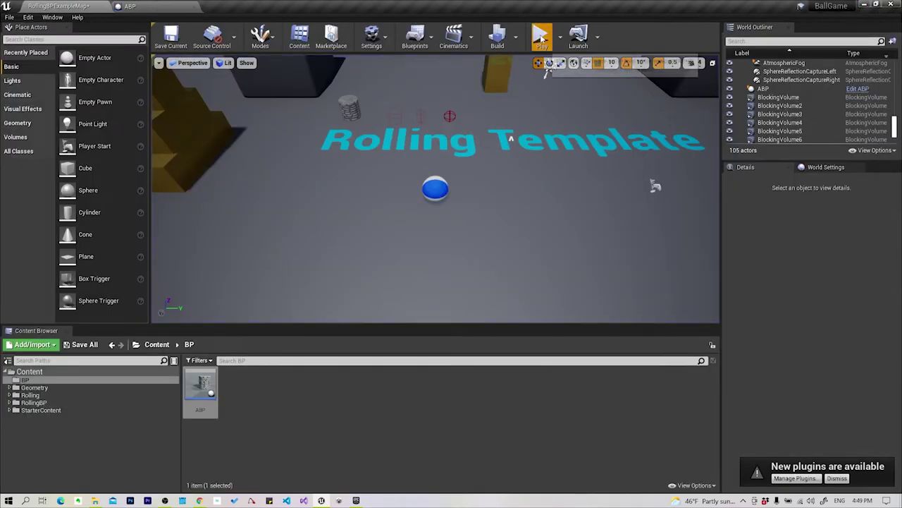
Play the level, rolling the ball with W, D, A, D past the visible collision shapes, then stop.
click(540, 33)
key(w)
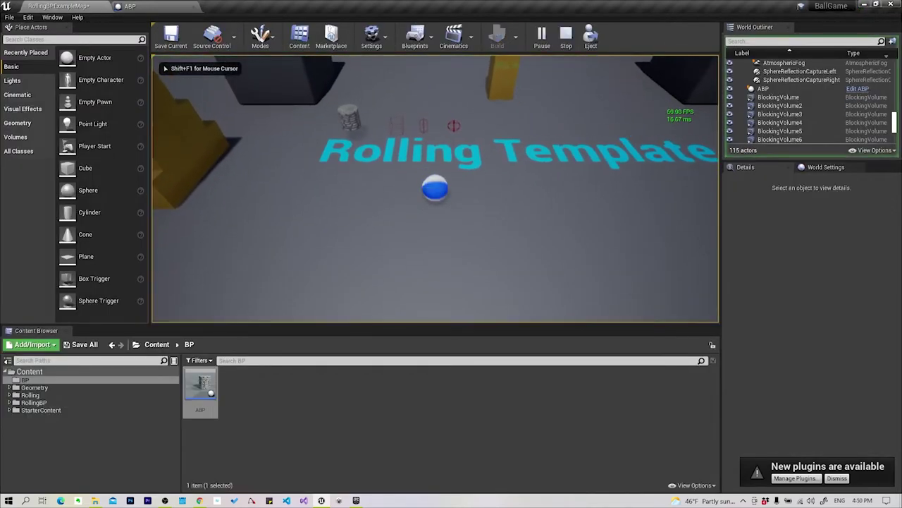
key(d)
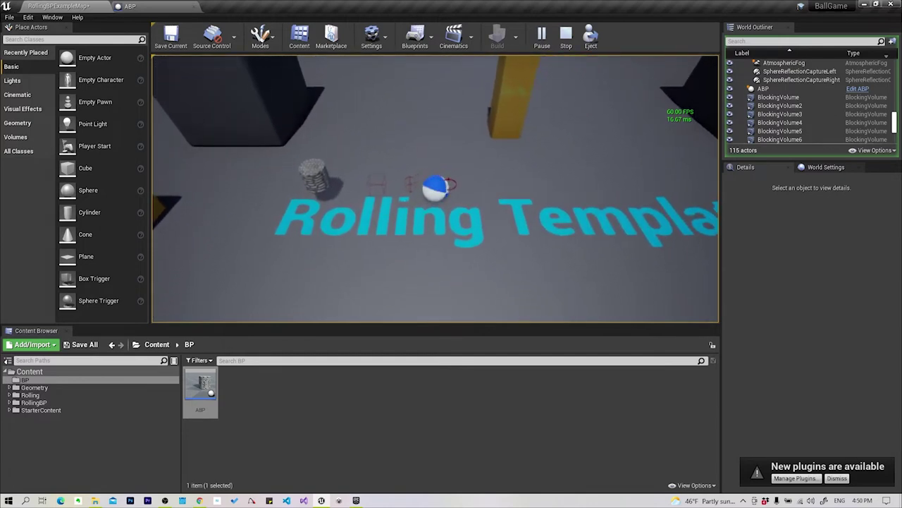
key(a)
key(a)
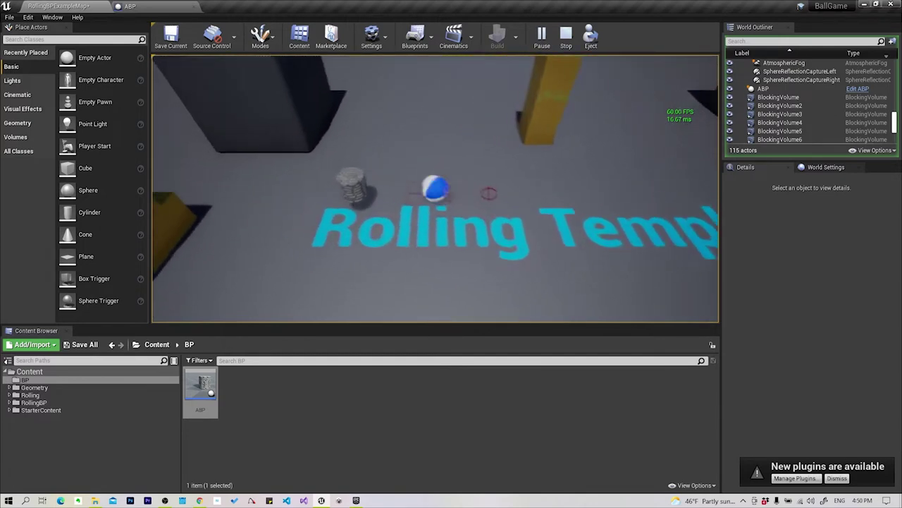
key(d)
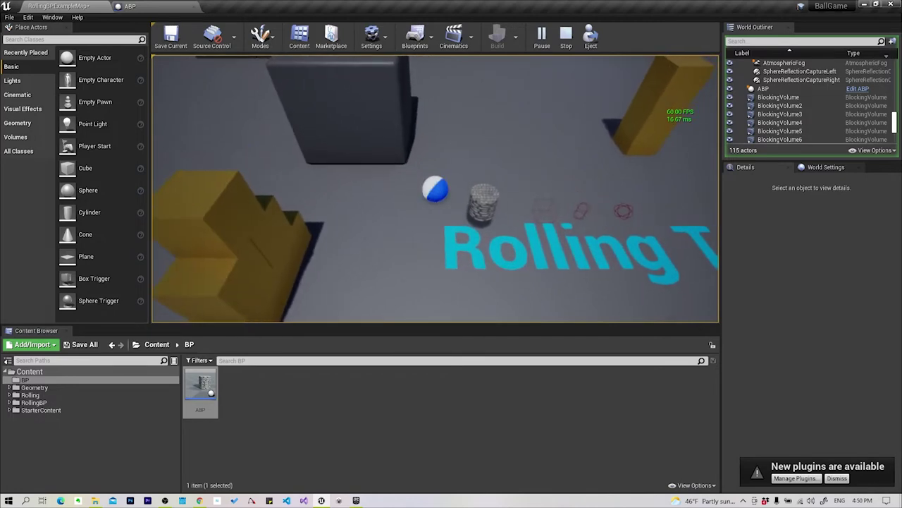
key(Escape)
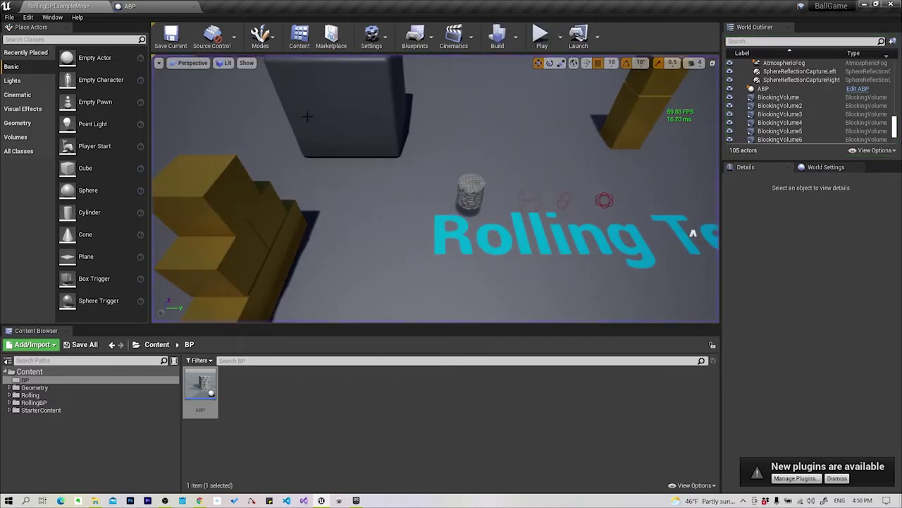
click(127, 5)
right_drag(147, 128, 226, 141)
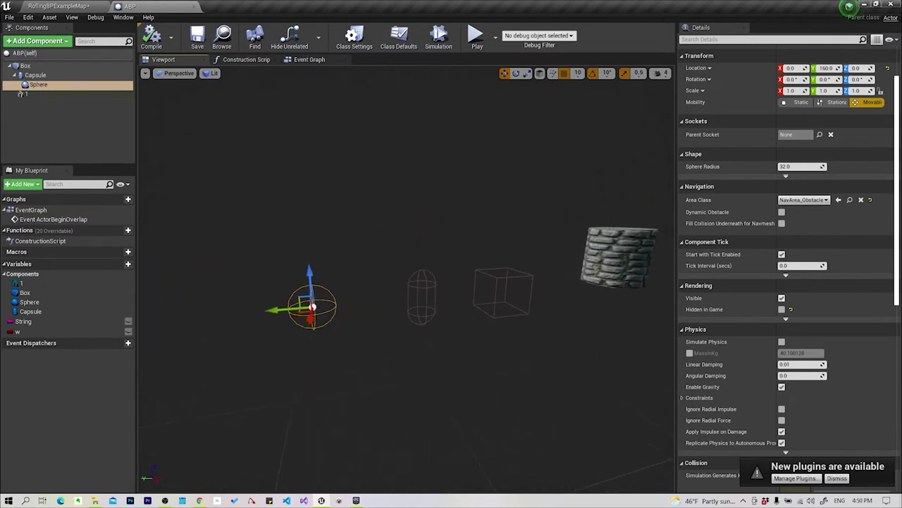
Attach a Print String node printing 'Hello' to Event ActorBeginOverlap's exec output, then launch Play.
right_drag(226, 141, 199, 201)
click(316, 59)
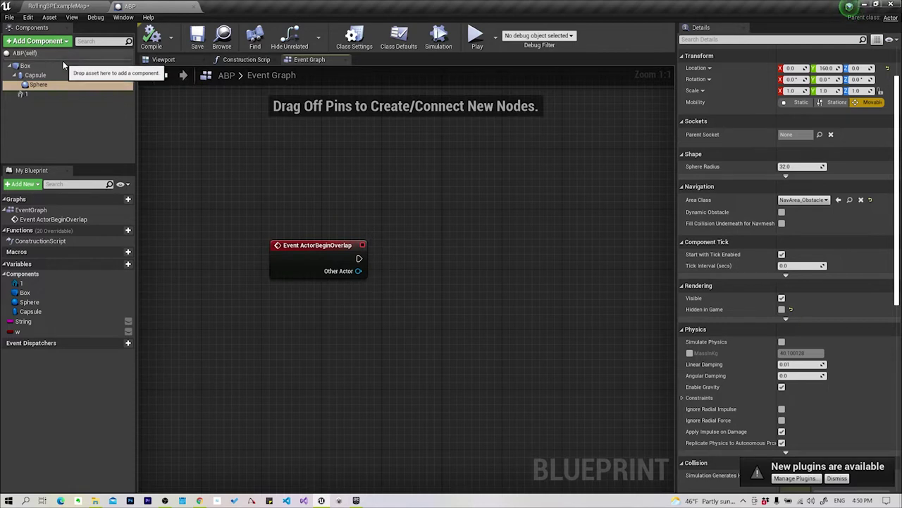
click(27, 66)
drag(308, 252, 256, 214)
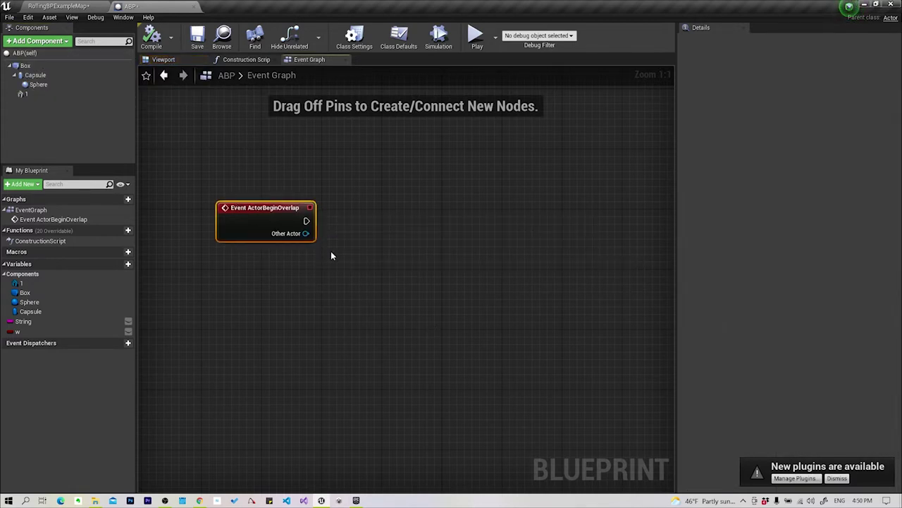
click(59, 67)
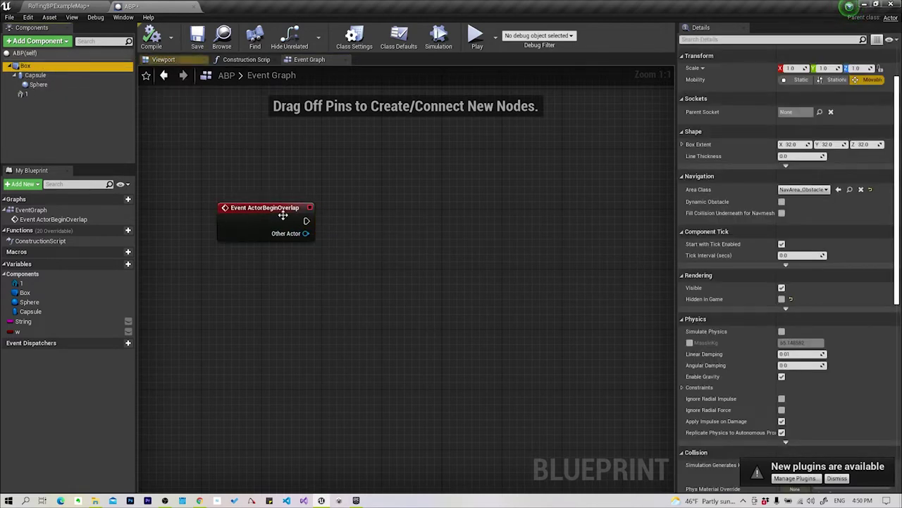
drag(308, 221, 402, 220)
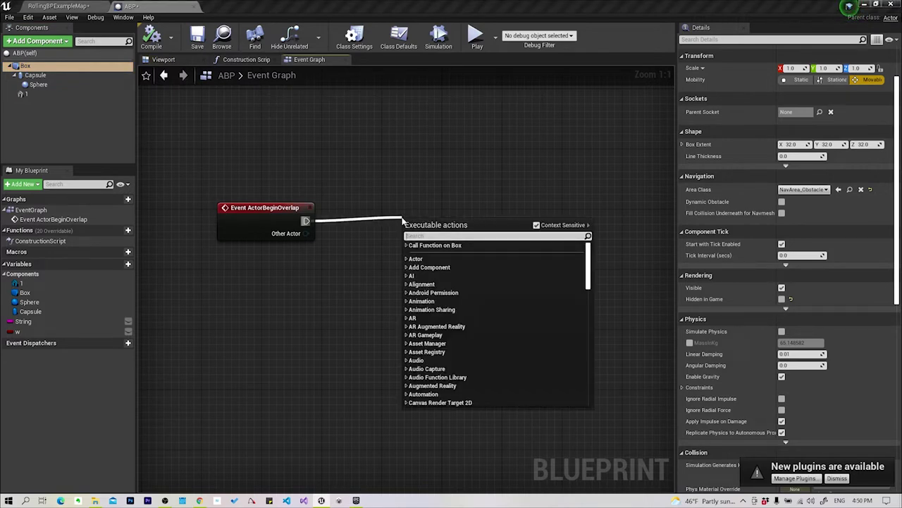
text(print st)
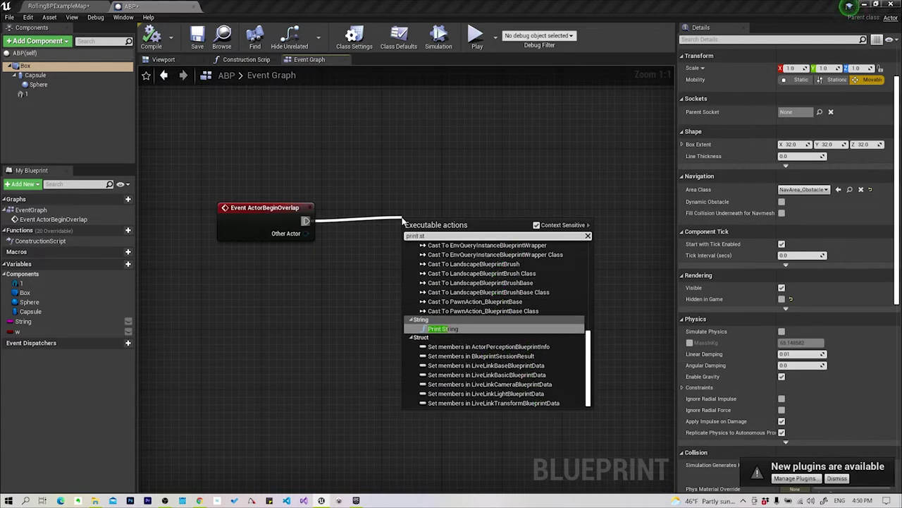
click(454, 329)
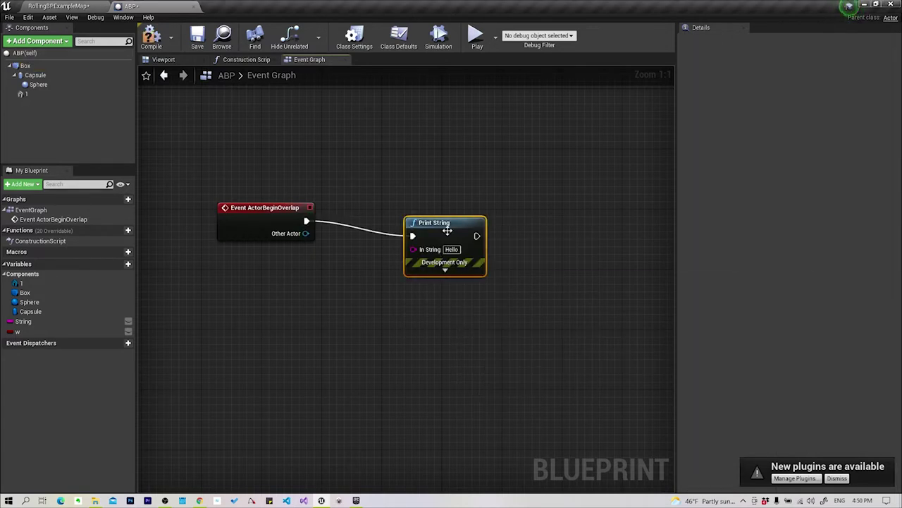
drag(447, 230, 447, 216)
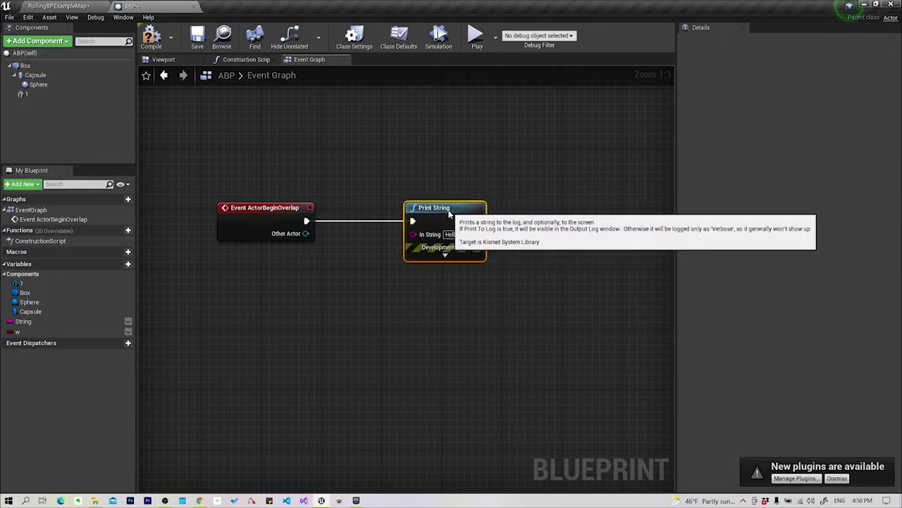
click(475, 37)
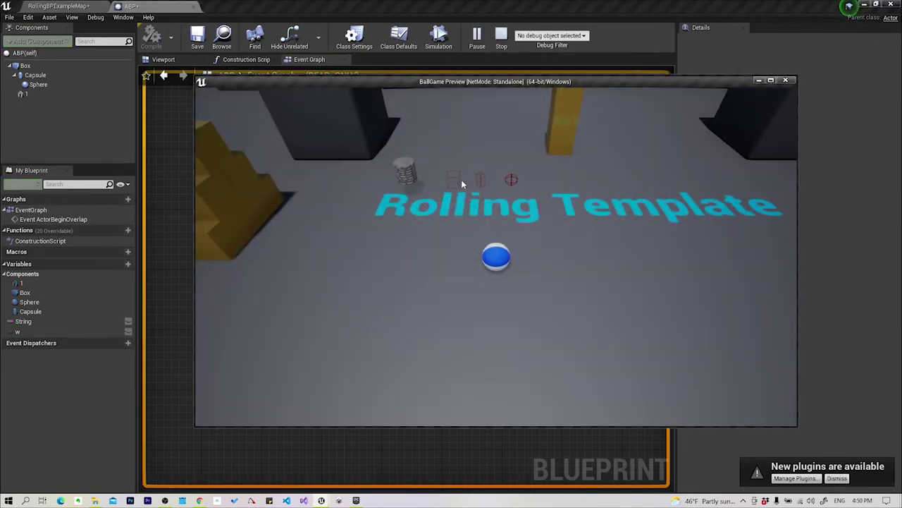
Roll the ball forward and back with W and S into the ABP actor, then stop.
click(462, 209)
key(w)
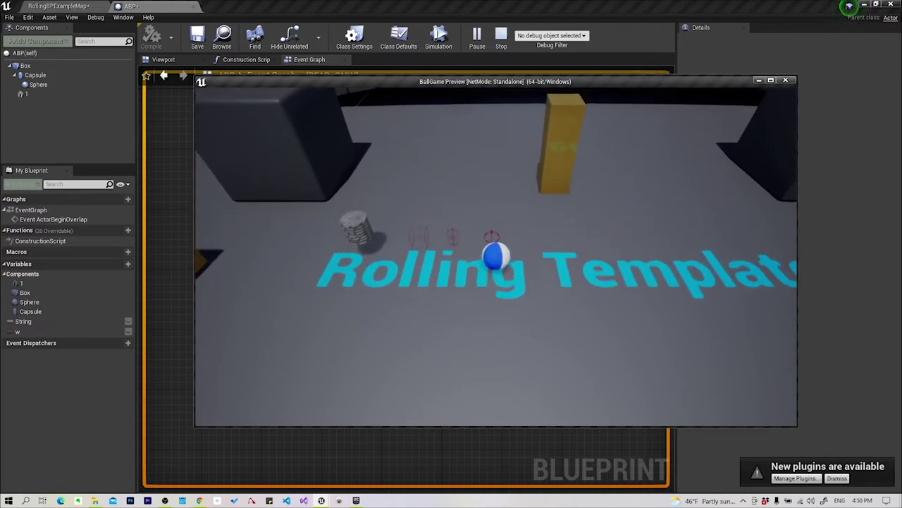
key(s)
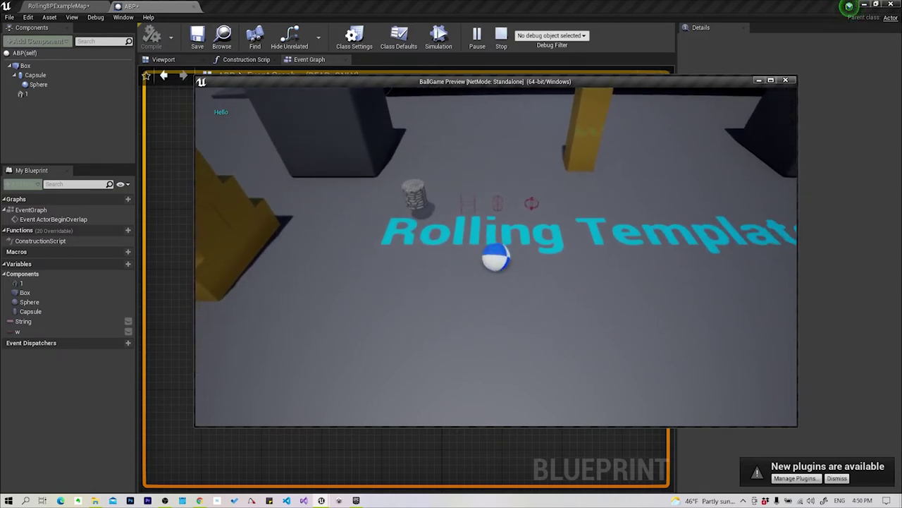
key(w)
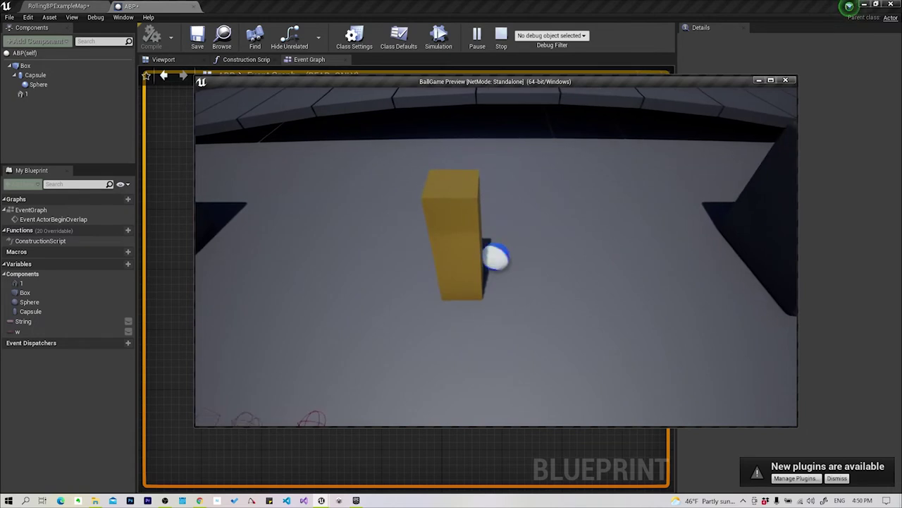
key(s)
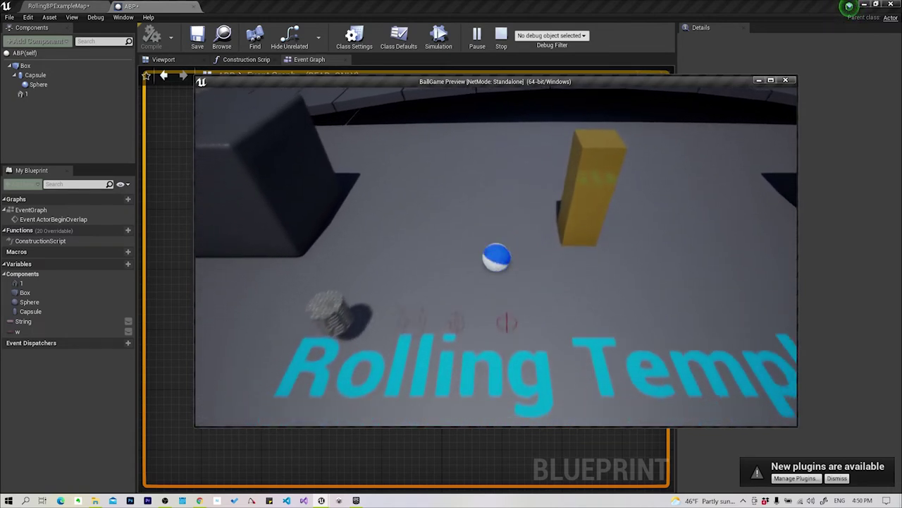
key(Escape)
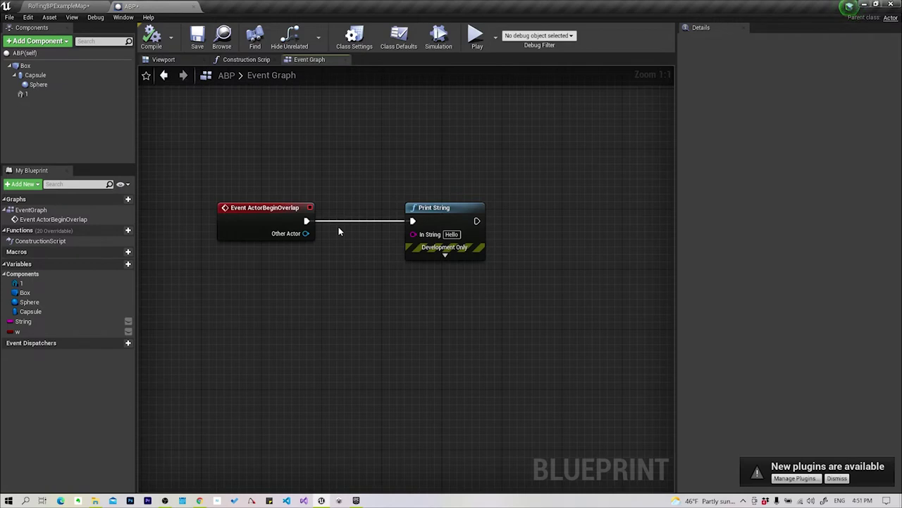
Select cylinder component 1, frame it, and add its On Component Hit event from Details.
click(22, 94)
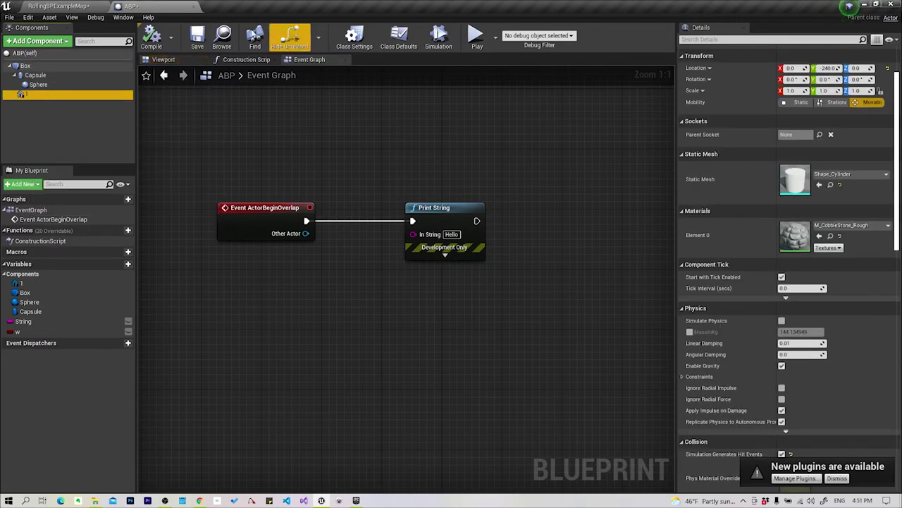
click(161, 59)
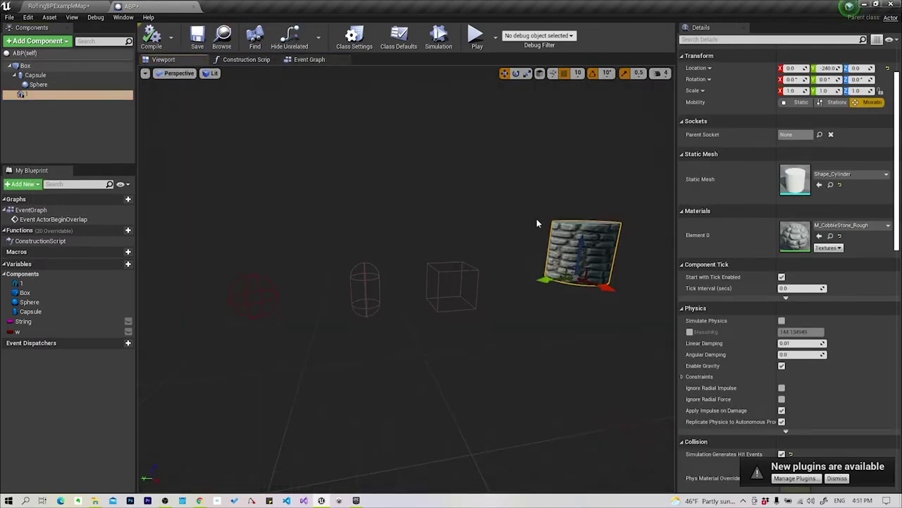
key(f)
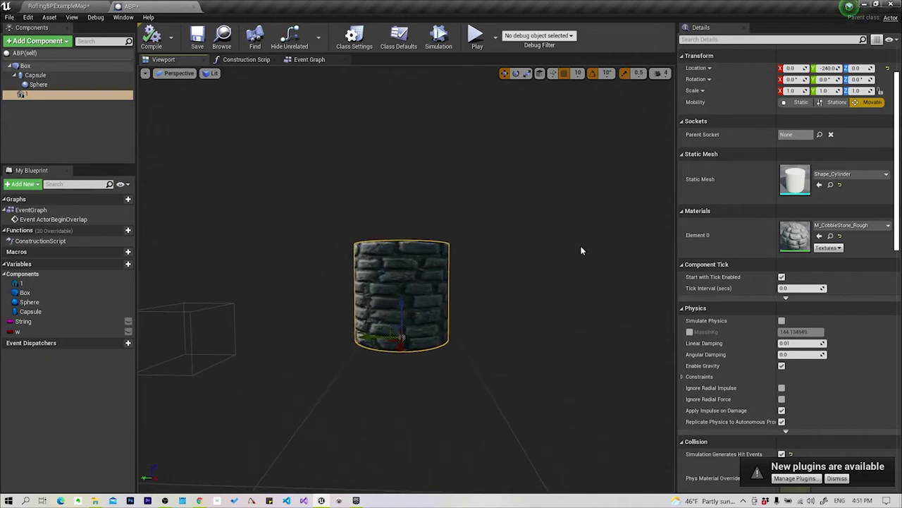
scroll(863, 358, down, 10)
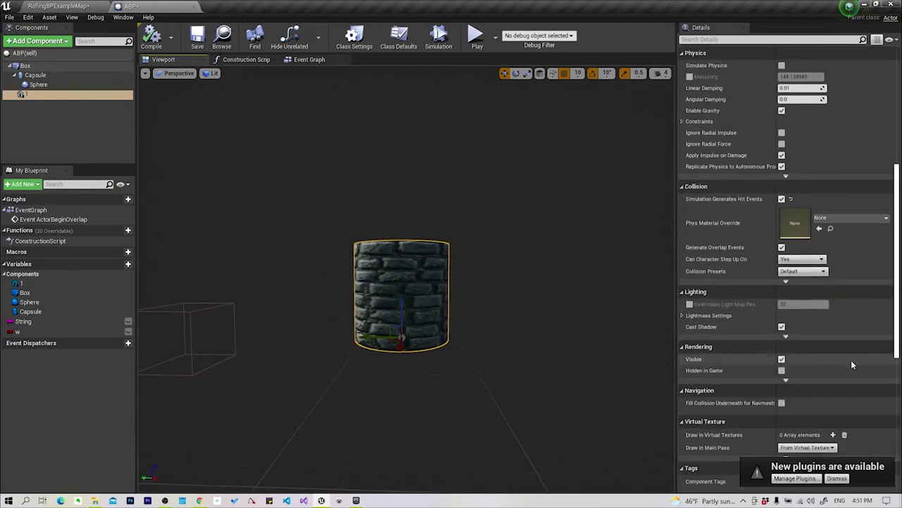
scroll(791, 343, down, 4)
scroll(798, 342, down, 5)
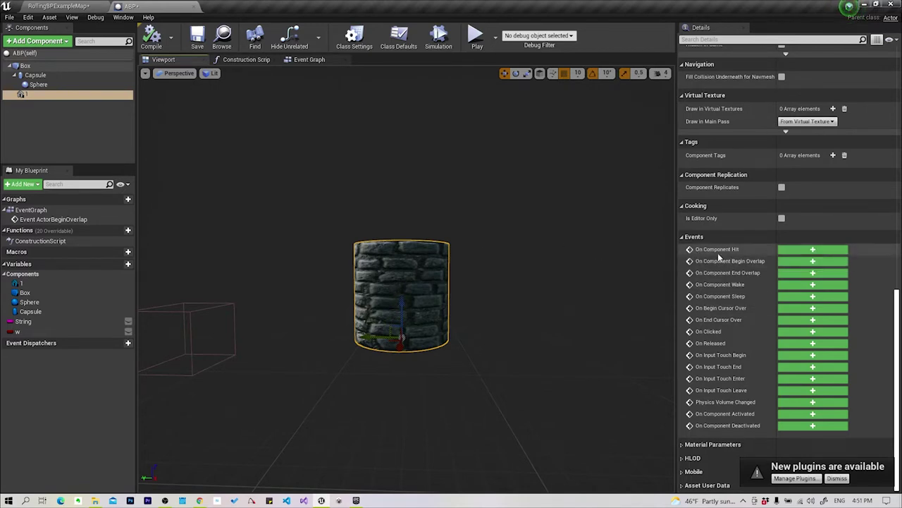
click(798, 252)
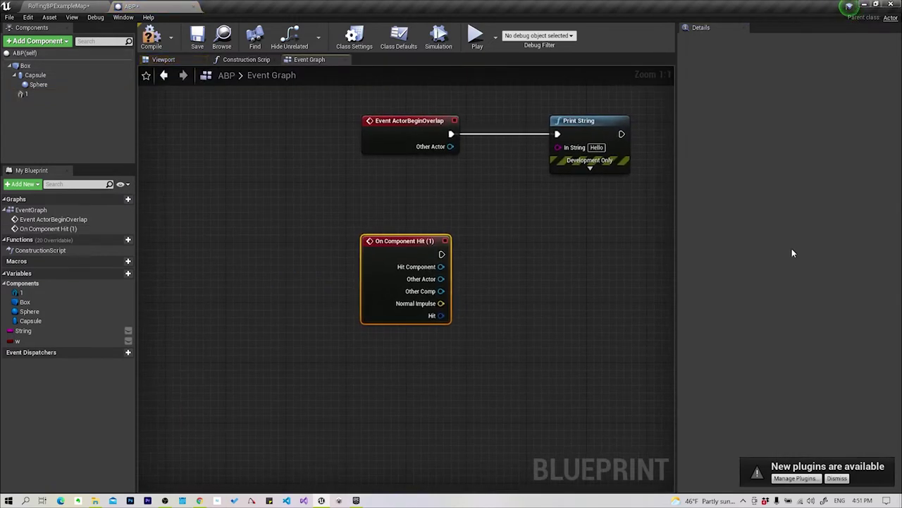
Move the On Component Hit node up beside the overlap event and pan the graph left.
right_click(393, 368)
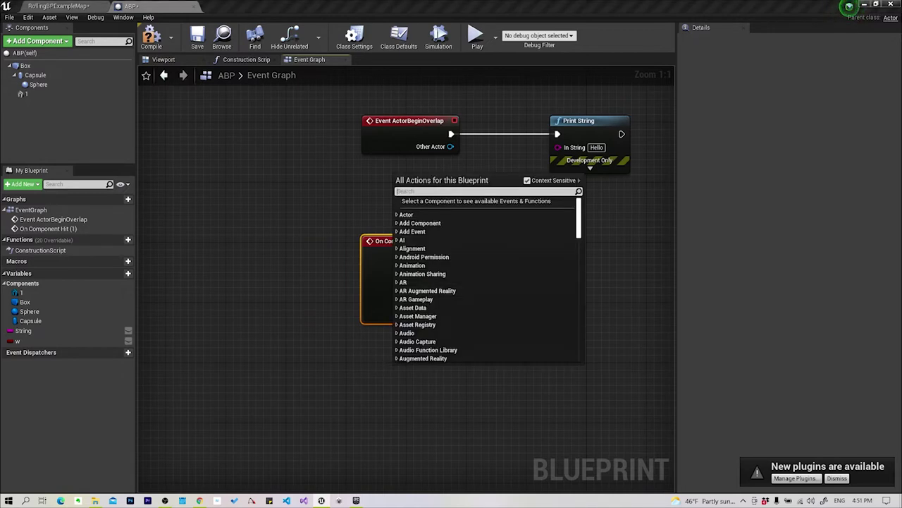
click(310, 210)
drag(402, 245, 402, 208)
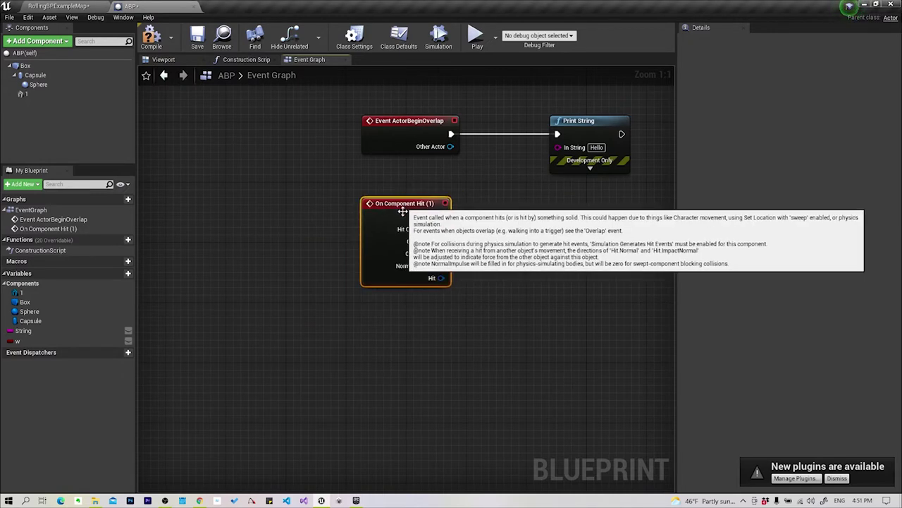
right_click(535, 280)
click(469, 341)
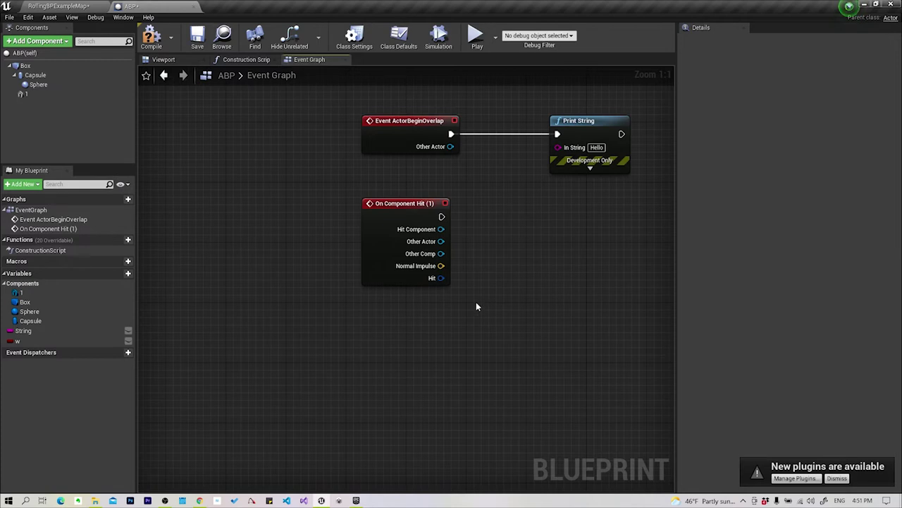
right_drag(476, 307, 389, 303)
Duplicate the Print String node, wire On Component Hit into it printing 'Hit', and launch Play.
click(486, 123)
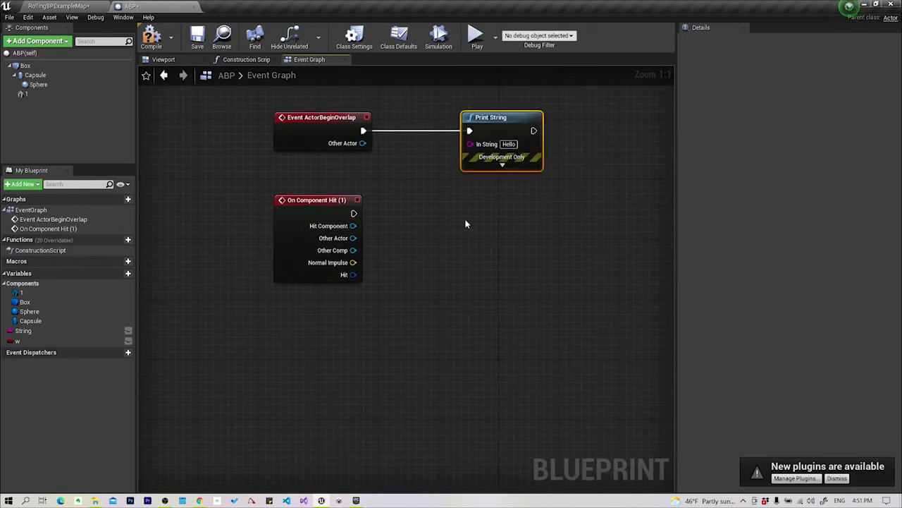
key(ctrl+c)
key(ctrl+v)
mouse_move(354, 213)
mouse_down()
mouse_move(477, 244)
mouse_move(481, 219)
mouse_up()
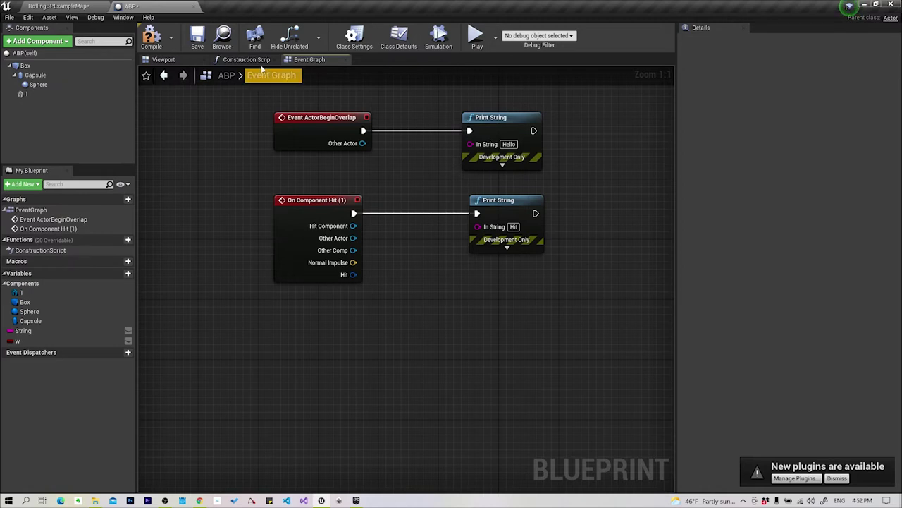
click(476, 35)
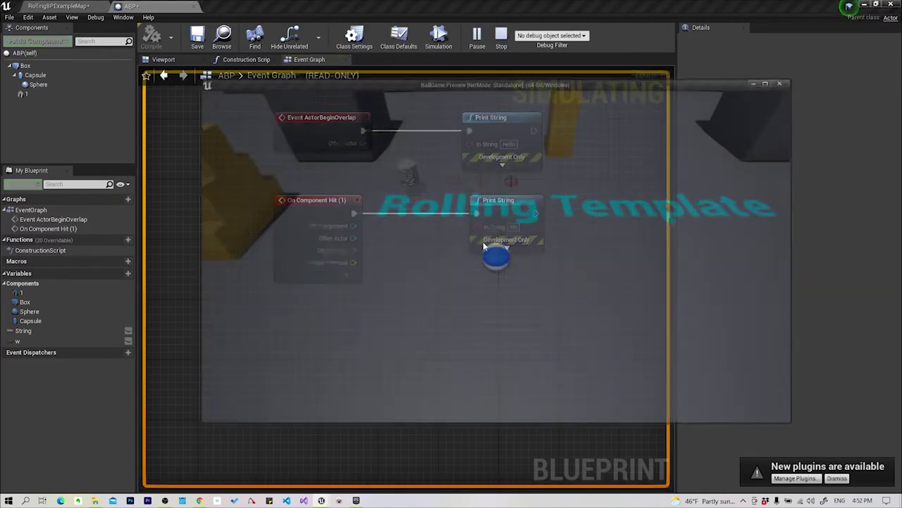
Roll the ball into the cylinder with A and W to trigger Hit, then end the play session.
key(a)
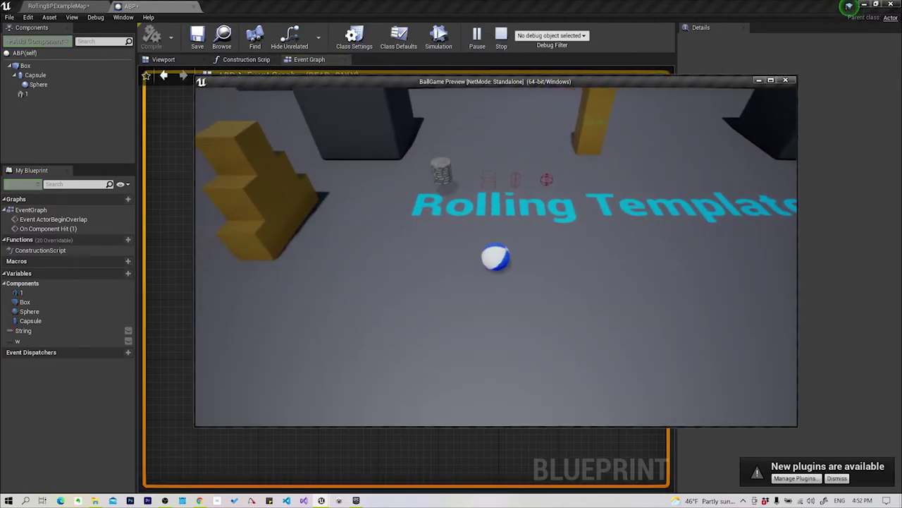
key(w)
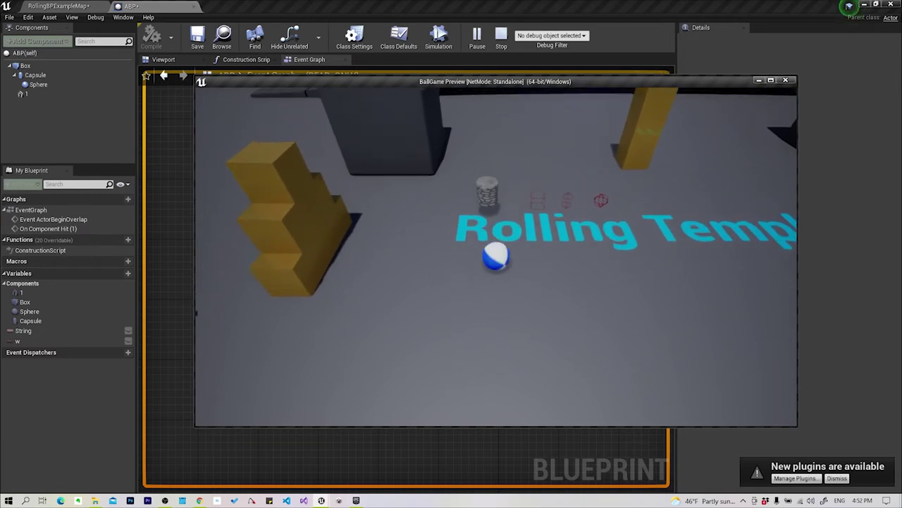
key(Escape)
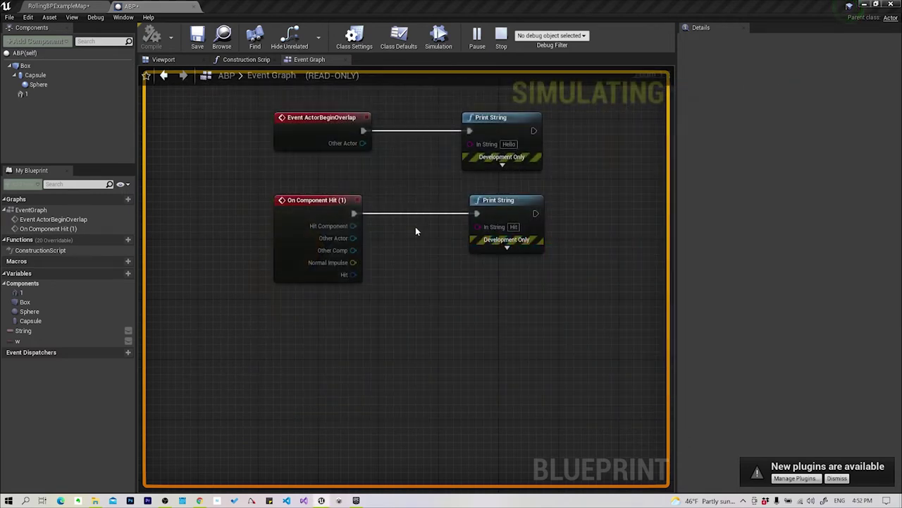
Return to ABP's Viewport and select the Box and Sphere components.
click(162, 59)
click(25, 66)
click(38, 84)
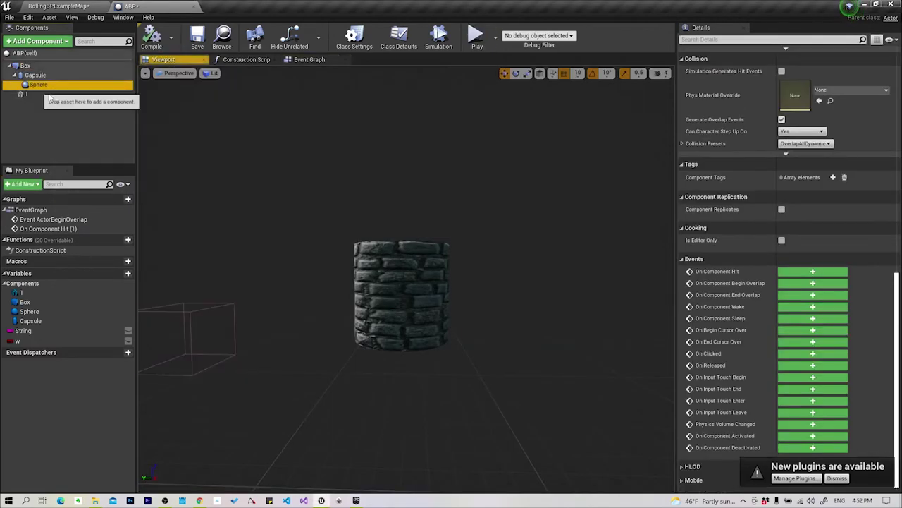
Turn off Simulation Generates Hit Events on cylinder component 1 and launch a new play test.
click(26, 94)
scroll(839, 233, up, 2)
scroll(811, 239, up, 1)
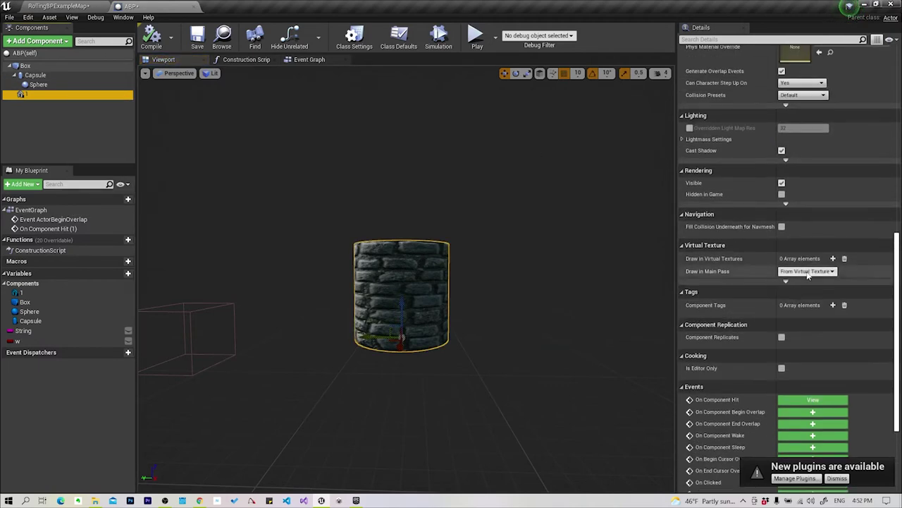
scroll(776, 237, up, 1)
scroll(750, 233, up, 2)
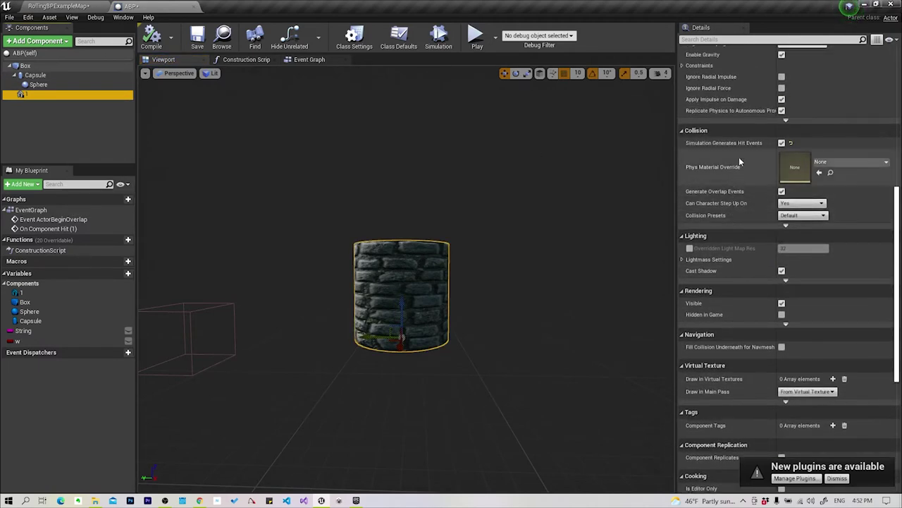
click(781, 143)
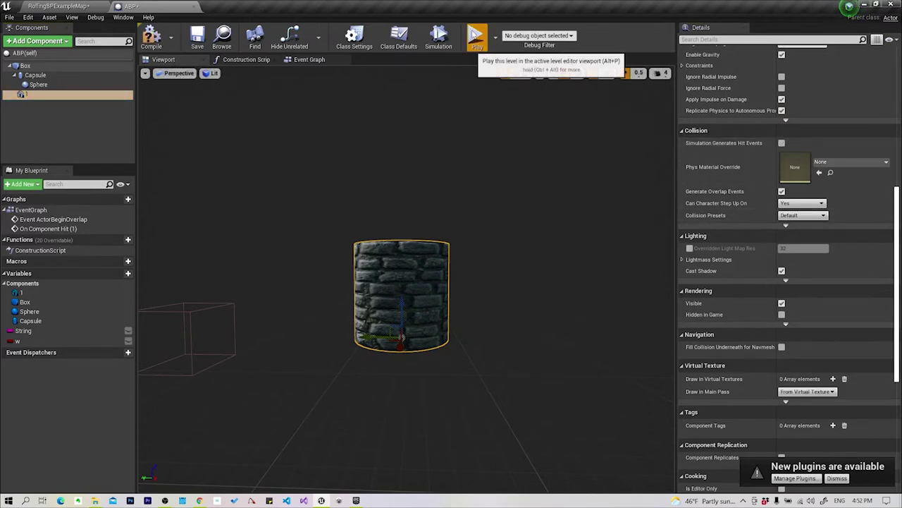
click(476, 39)
click(242, 104)
Roll the ball around, stop the preview, and re-enable the cylinder's Simulation Generates Hit Events.
key(a)
key(w)
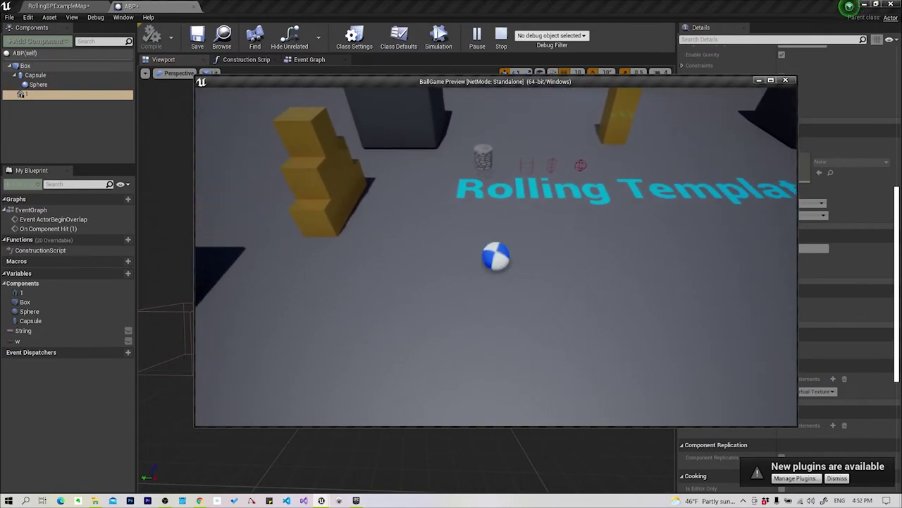
key(s)
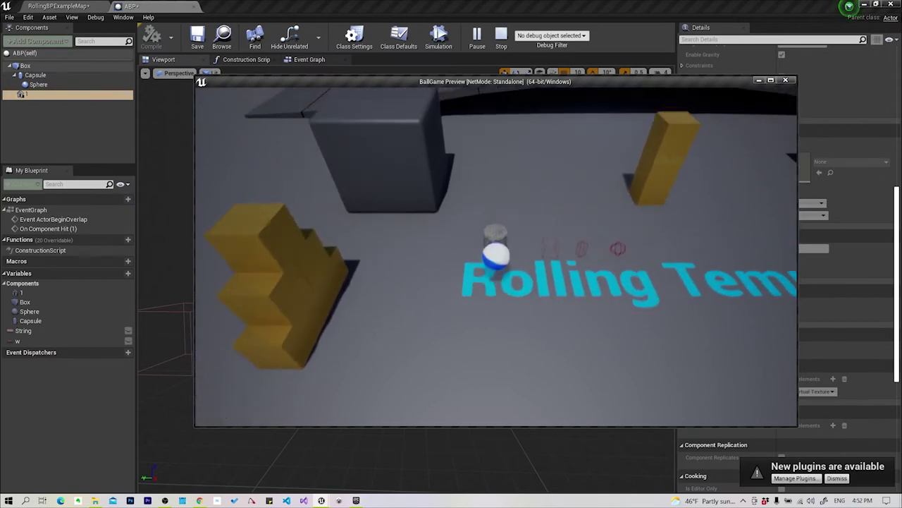
key(Escape)
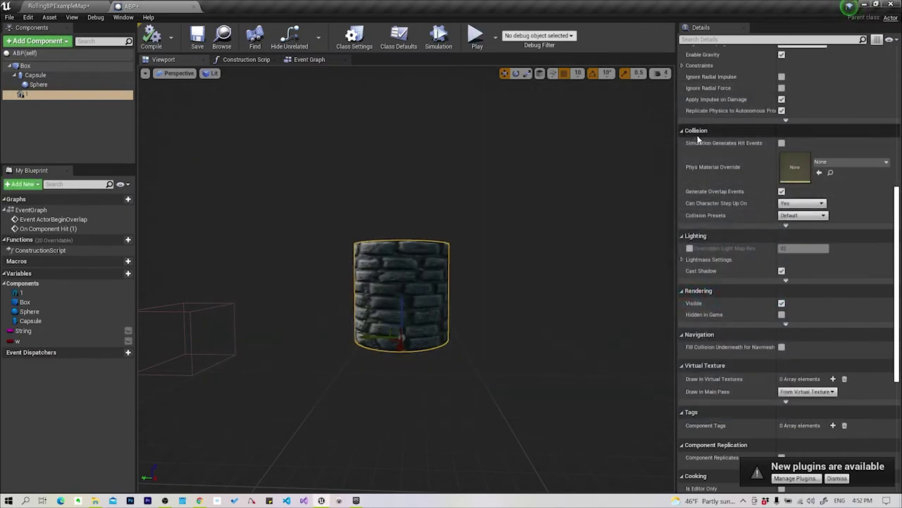
click(782, 143)
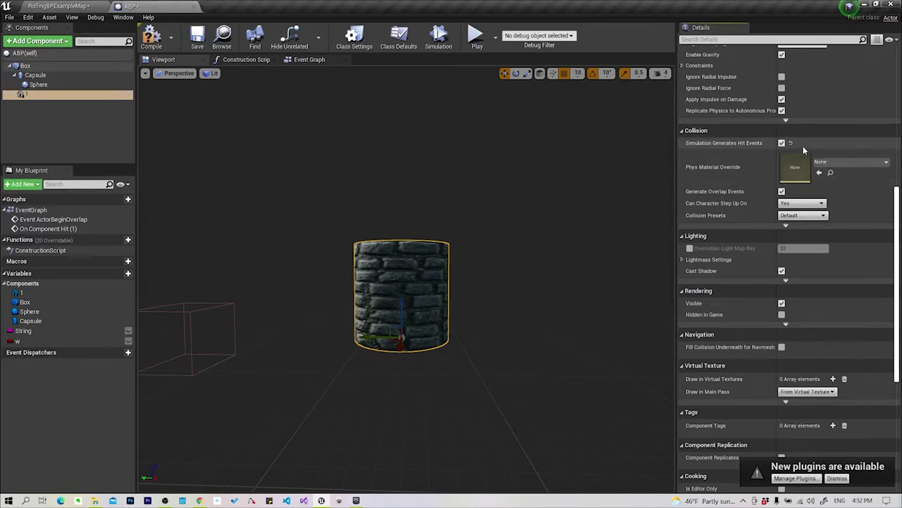
Play-test the level, steering the ball into the cylinder twice, then stop and show ABP's Construction Script.
click(476, 36)
key(w)
key(a)
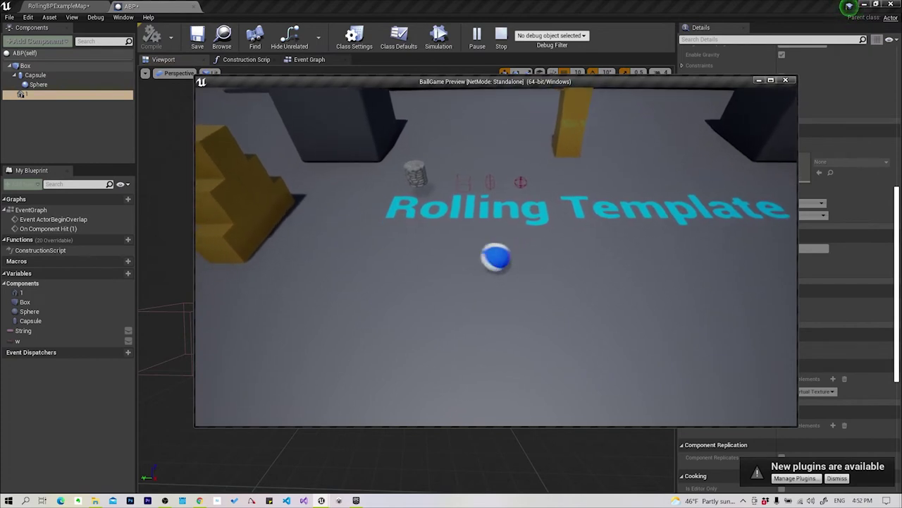
key(a)
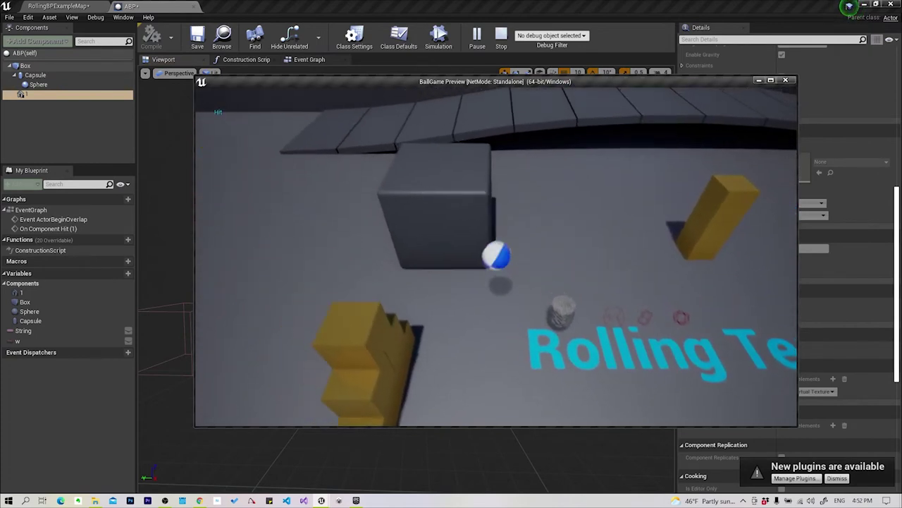
key(d)
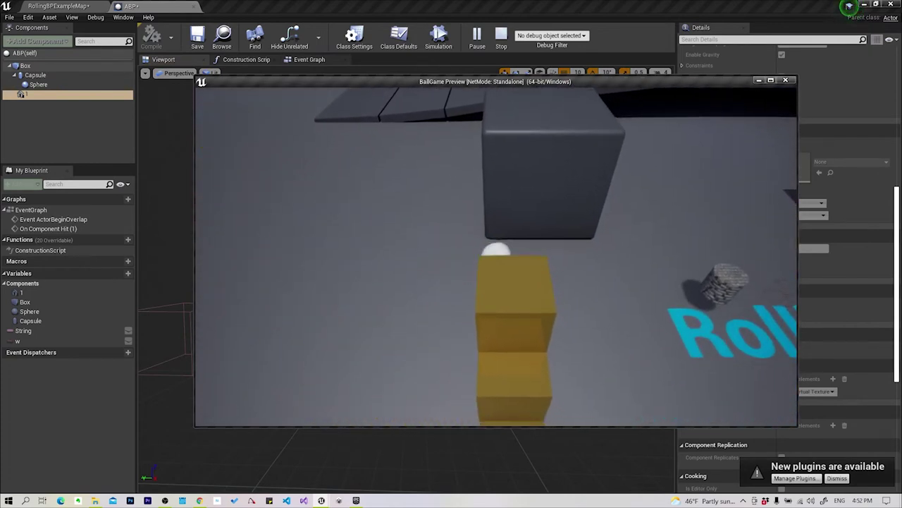
key(d)
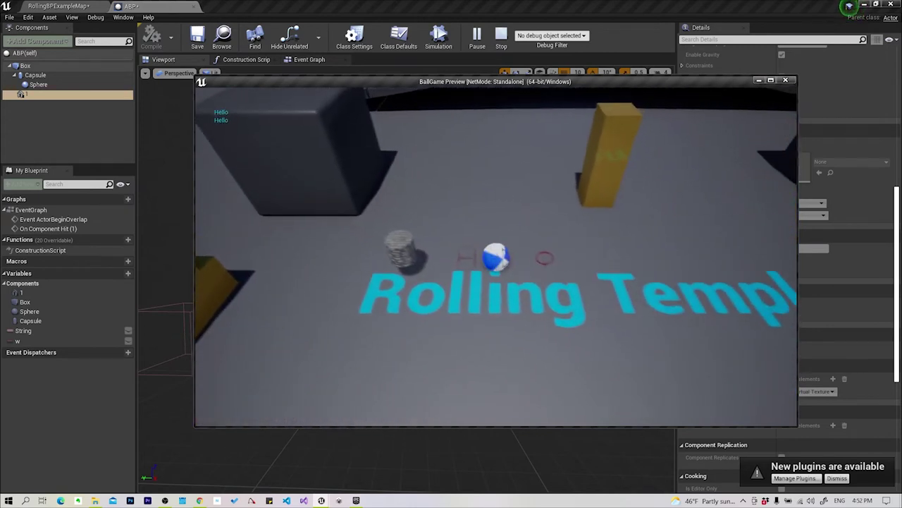
key(a)
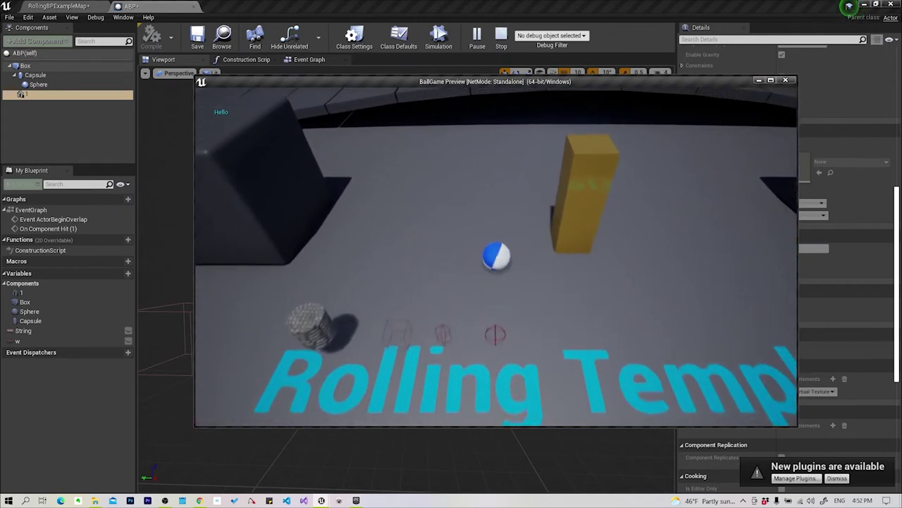
key(a)
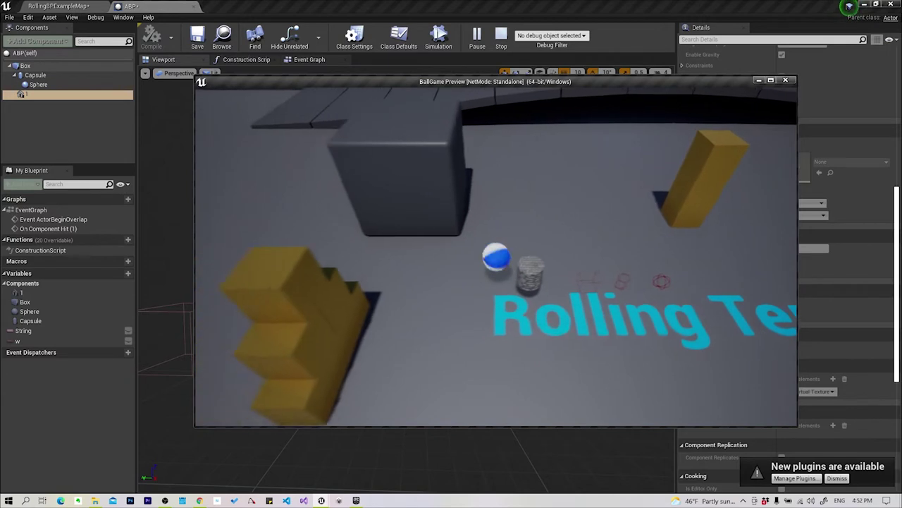
key(w)
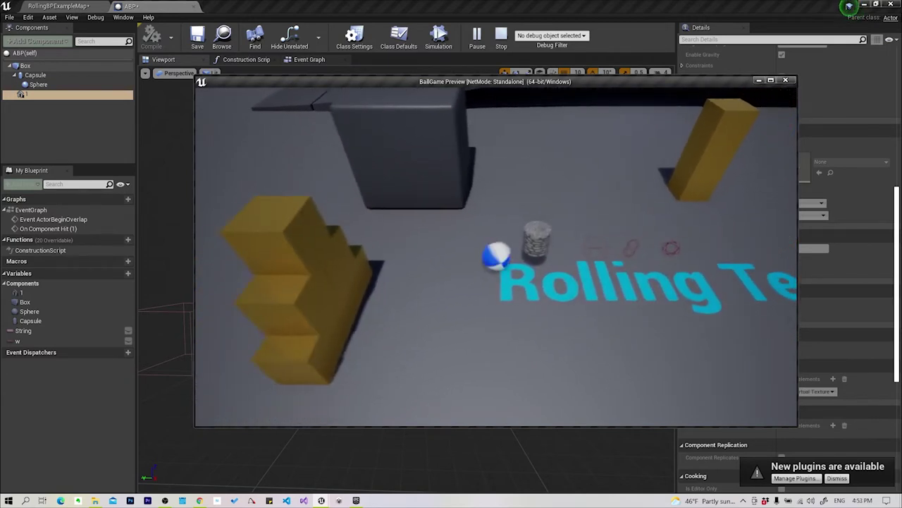
key(a)
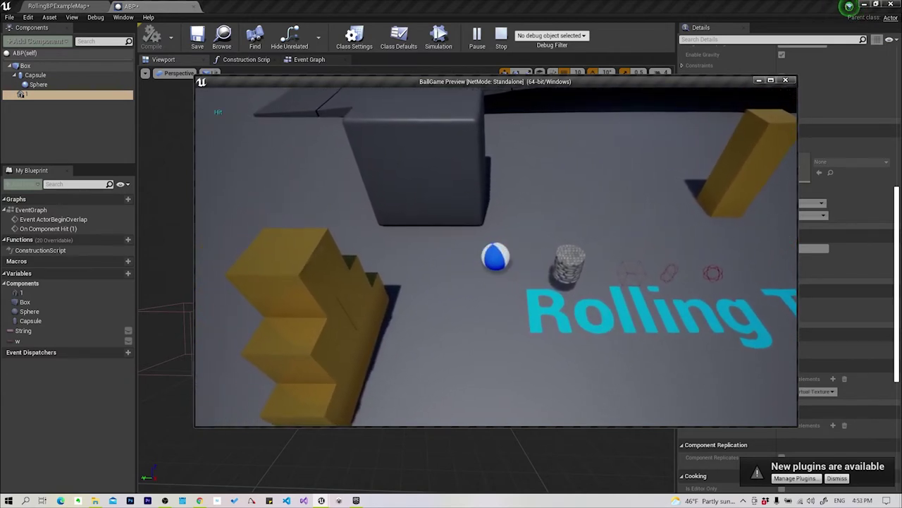
key(Escape)
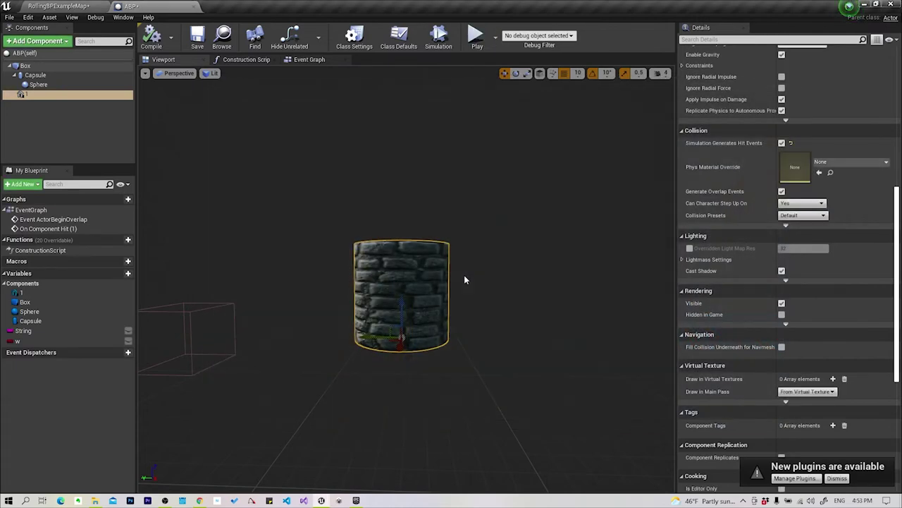
click(227, 61)
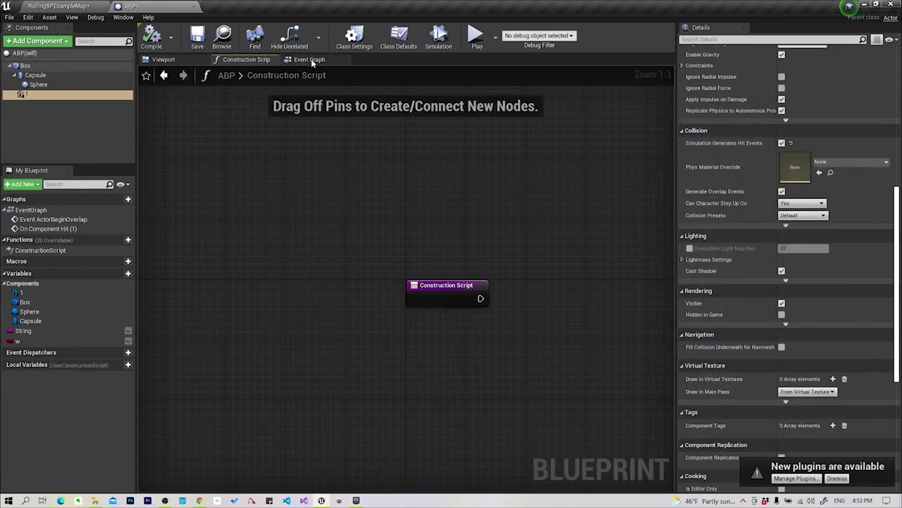
Review the overlap and hit events in the Event Graph, then add a Begin Overlap event for the cylinder.
click(322, 60)
right_drag(437, 236, 384, 288)
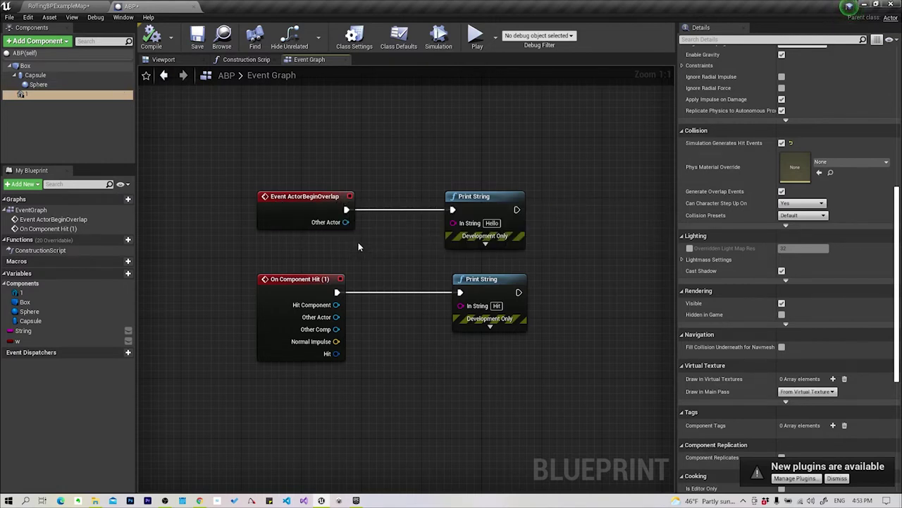
click(186, 60)
scroll(809, 317, down, 3)
scroll(838, 333, down, 3)
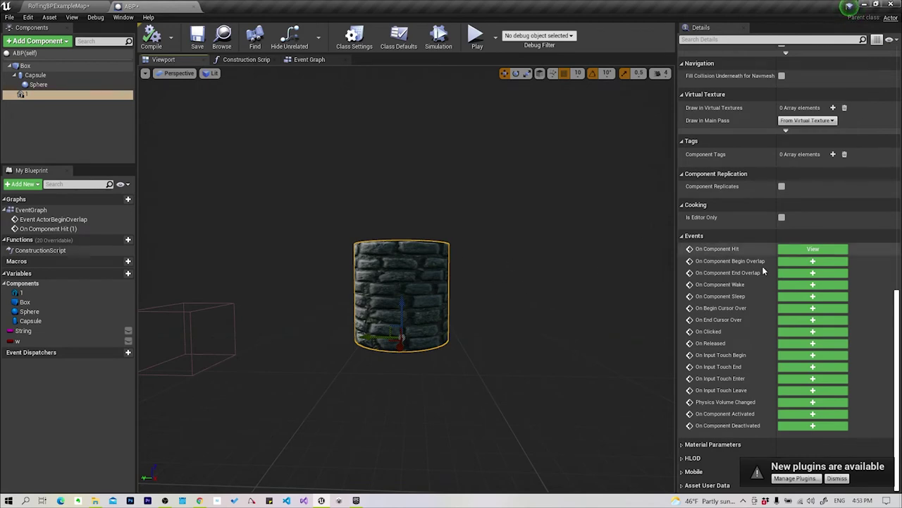
click(813, 260)
Wire the cylinder's Begin Overlap to the Hit Print String, delete a stray Sphere Wake node, and play.
drag(457, 249, 552, 130)
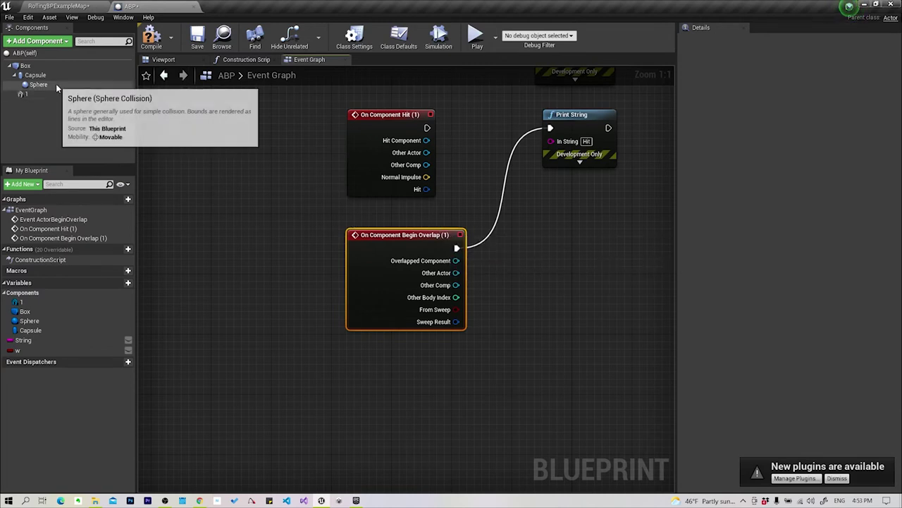
click(55, 83)
click(745, 299)
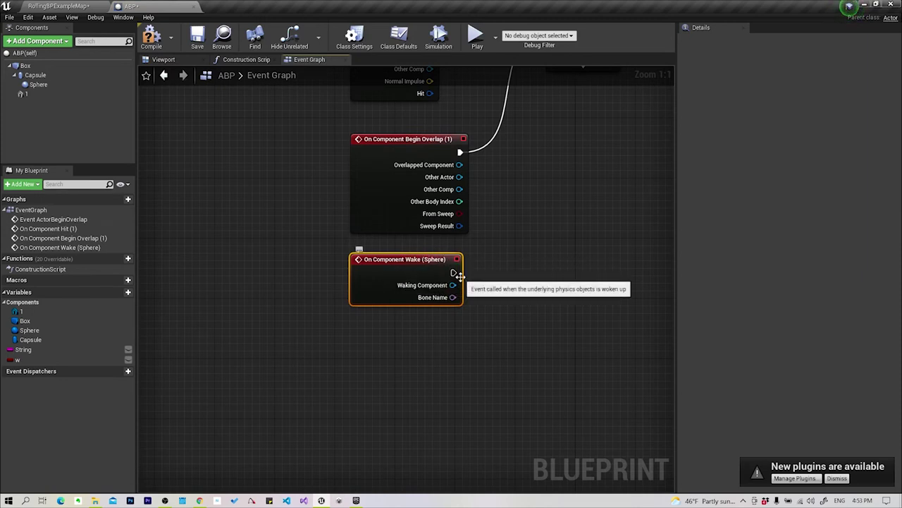
key(Delete)
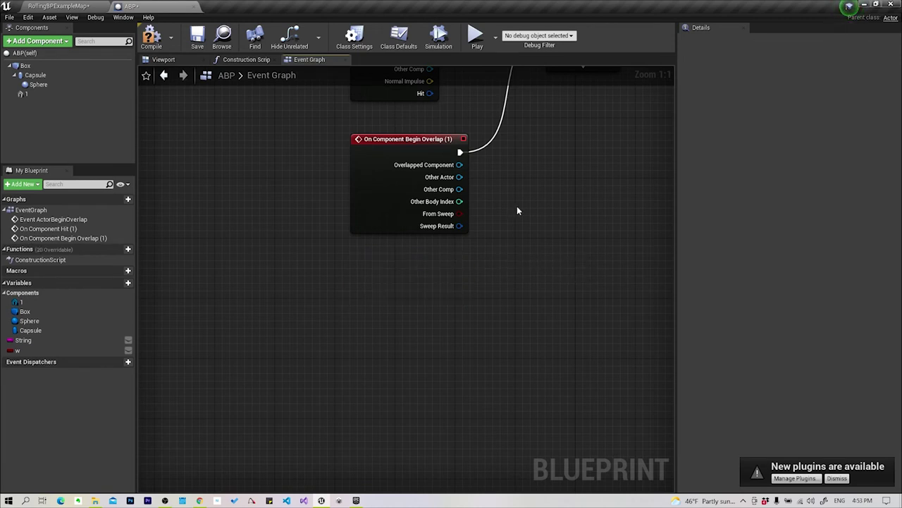
right_drag(517, 211, 511, 348)
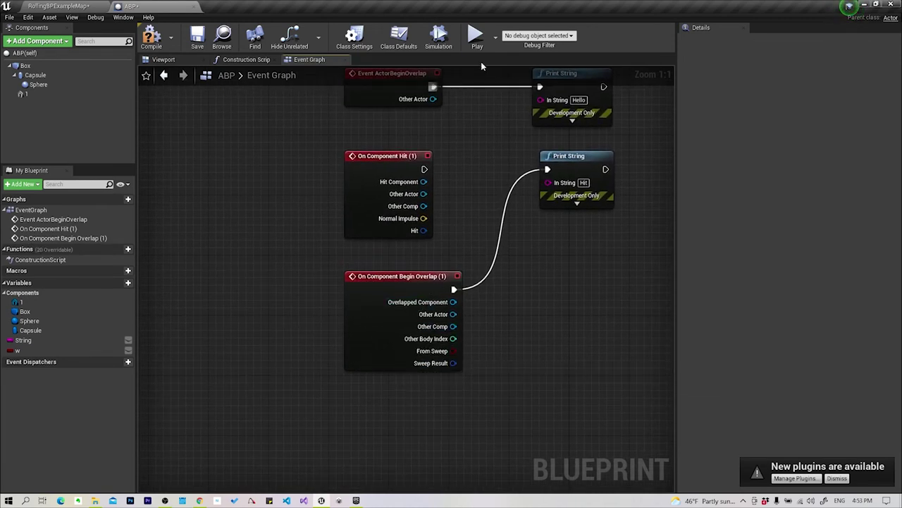
click(477, 35)
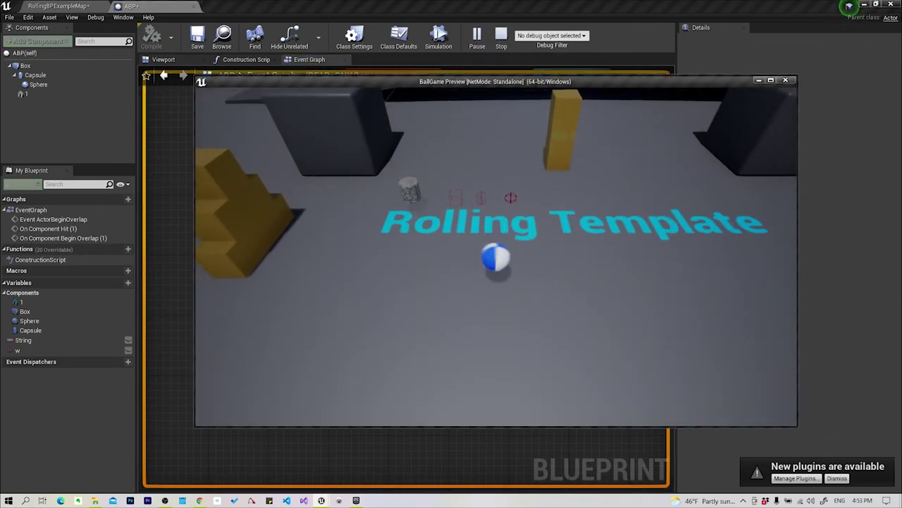
key(w)
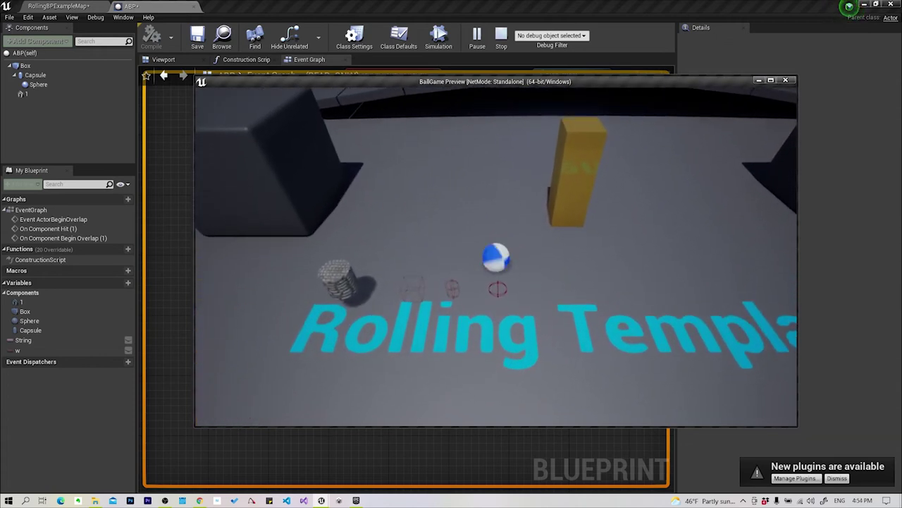
key(s)
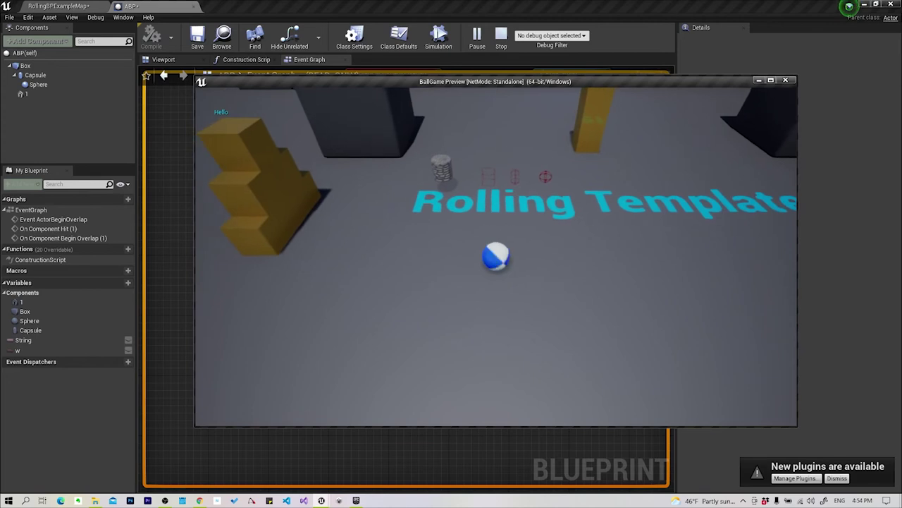
key(w)
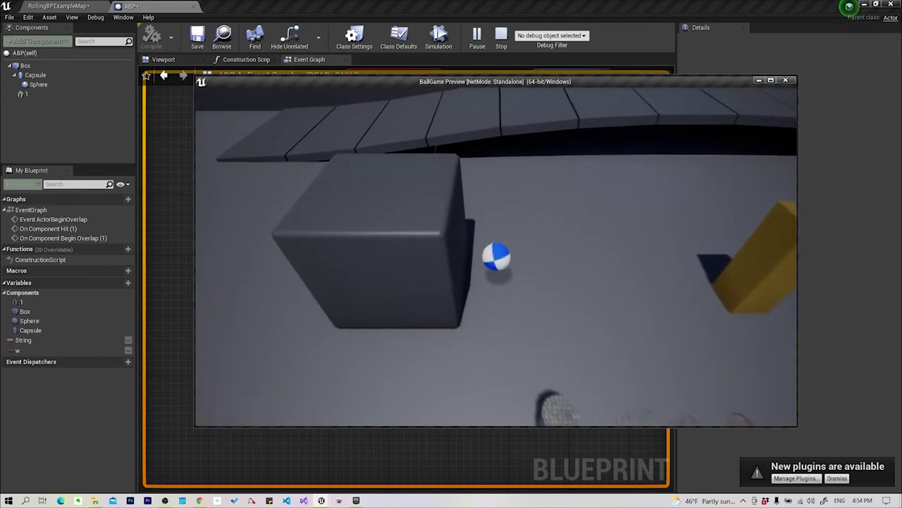
key(s)
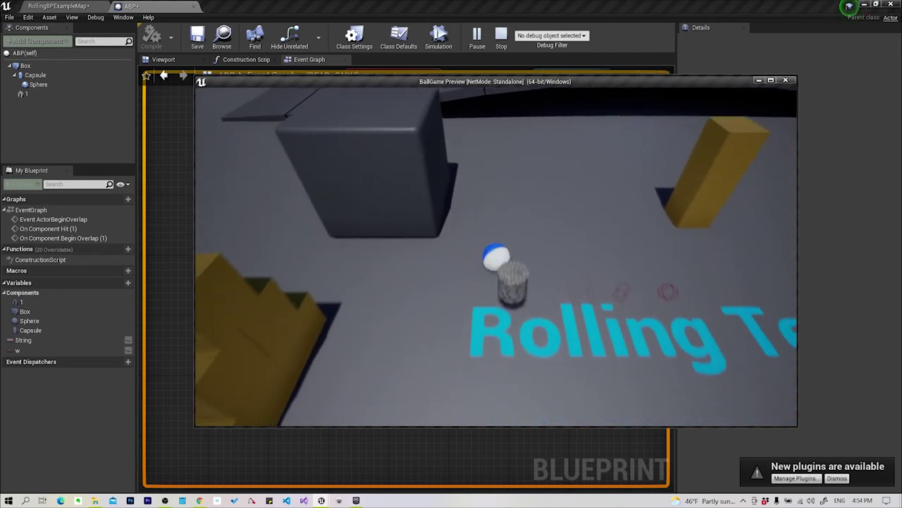
key(Escape)
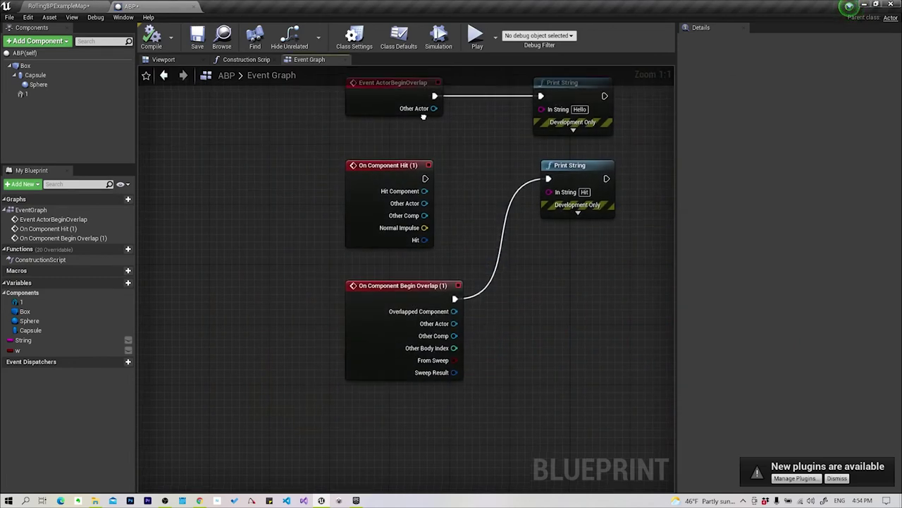
Reconnect On Component Hit to the Hit Print String, delete Begin Overlap, and add a Capsule Begin Overlap event.
drag(402, 238, 525, 240)
alt+click(430, 359)
right_drag(511, 377, 480, 296)
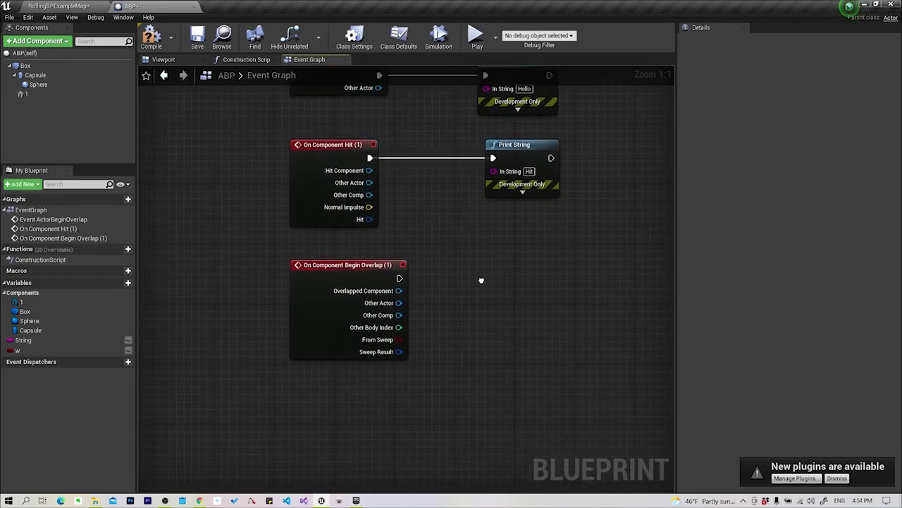
click(311, 265)
key(Delete)
key(Home)
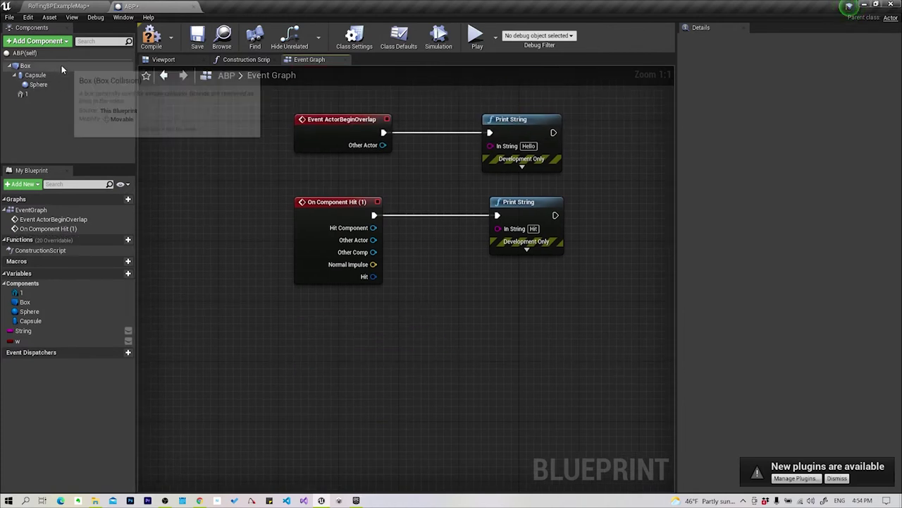
click(42, 74)
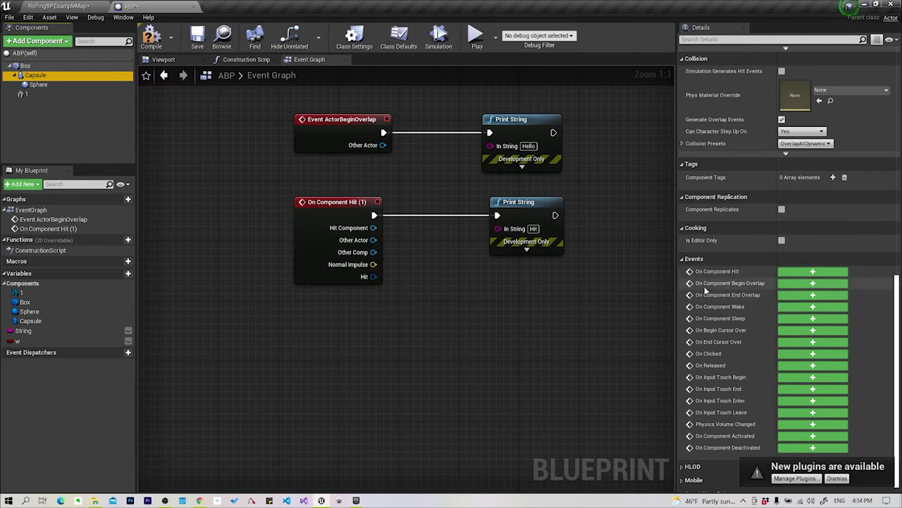
click(811, 283)
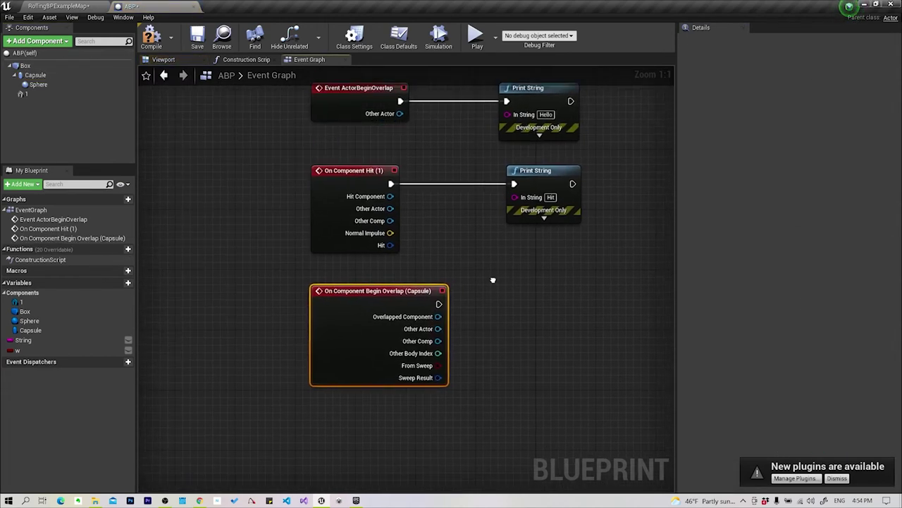
Duplicate the Hello Print String and connect the copy to the Capsule Begin Overlap event.
right_drag(493, 279, 487, 310)
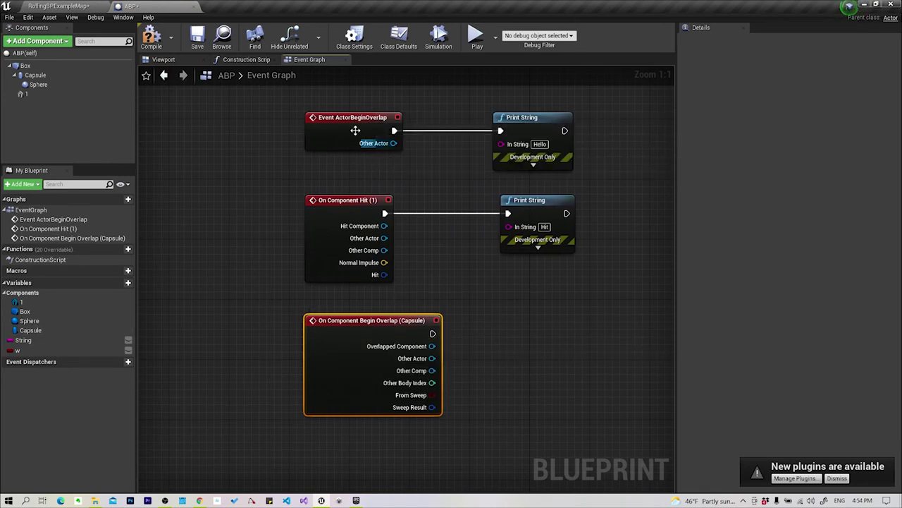
click(528, 144)
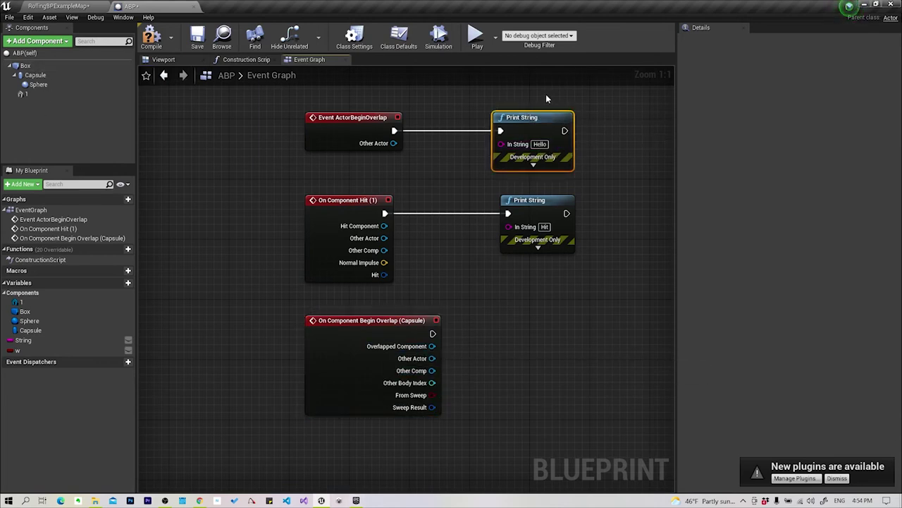
key(ctrl+w)
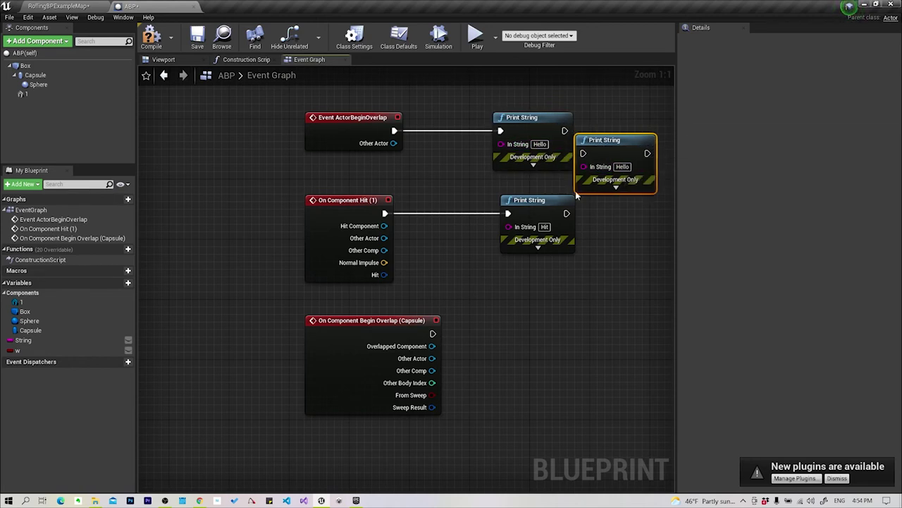
drag(594, 164, 511, 344)
mouse_move(433, 333)
mouse_down()
mouse_move(498, 345)
mouse_move(501, 336)
mouse_up()
Change the copy's In String to 'Capsule' and start a play test.
click(540, 347)
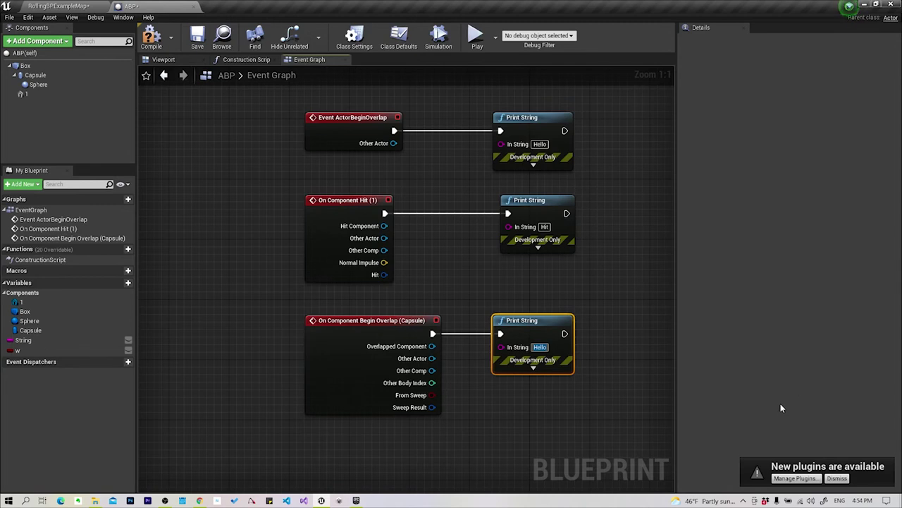
text(Capsule)
key(BackSpace)
key(BackSpace)
text(le)
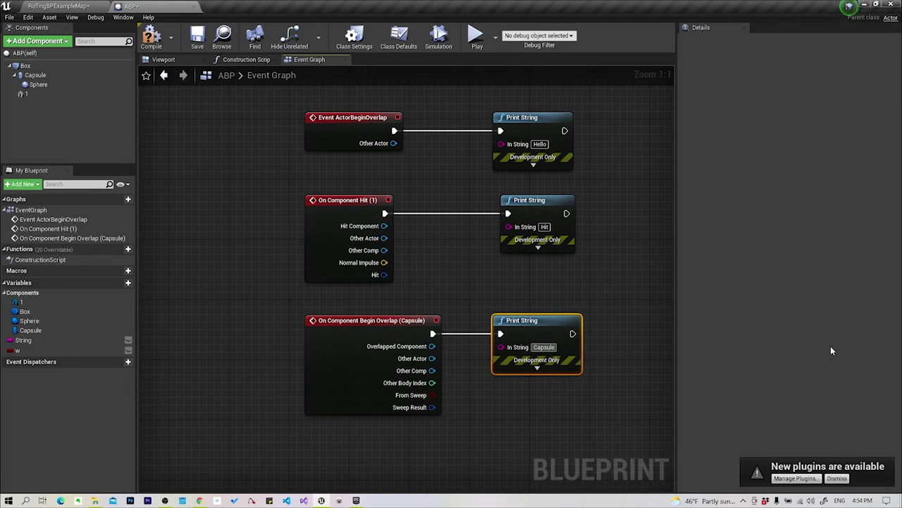
click(636, 315)
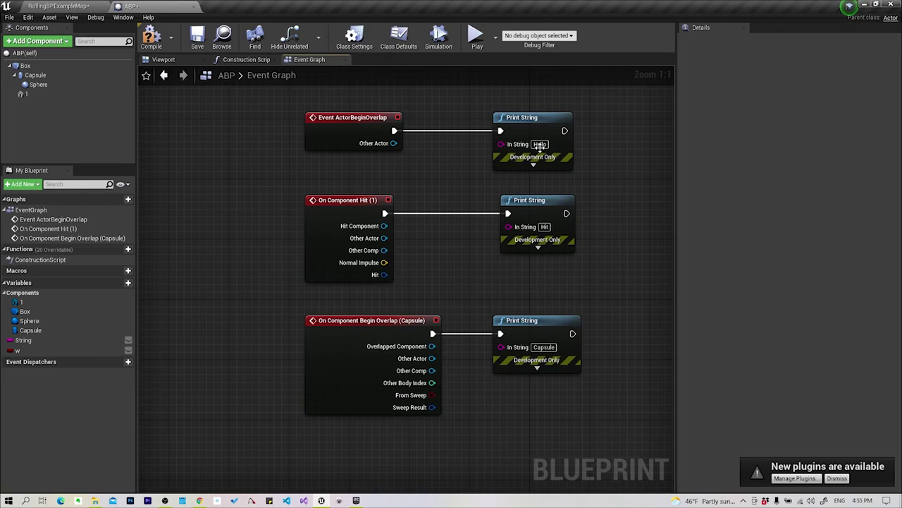
click(476, 35)
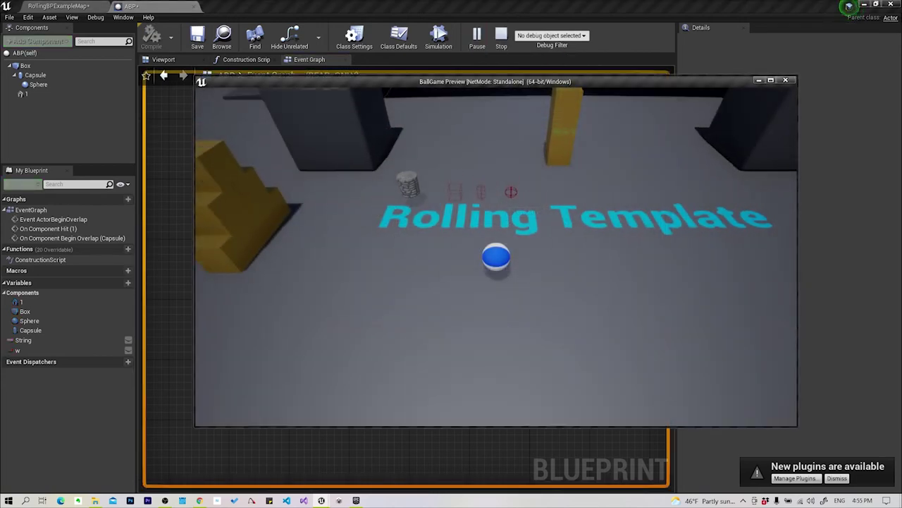
key(w)
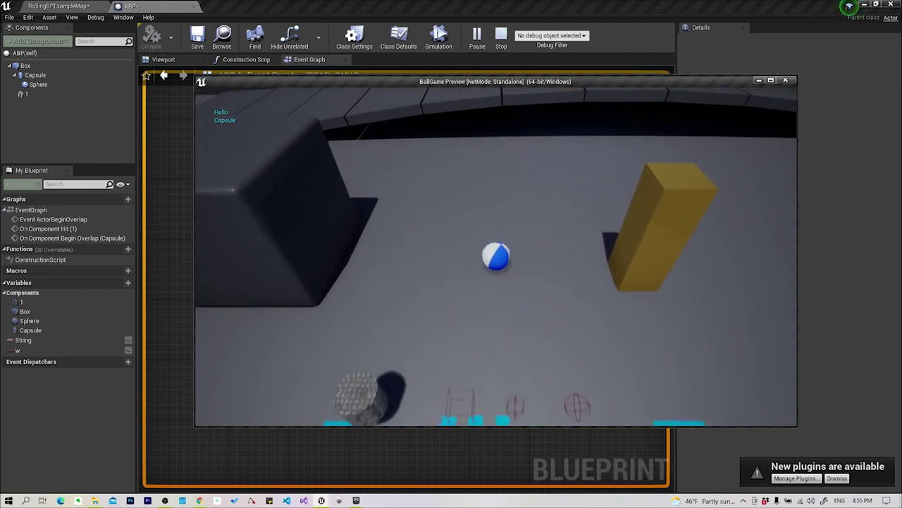
key(s)
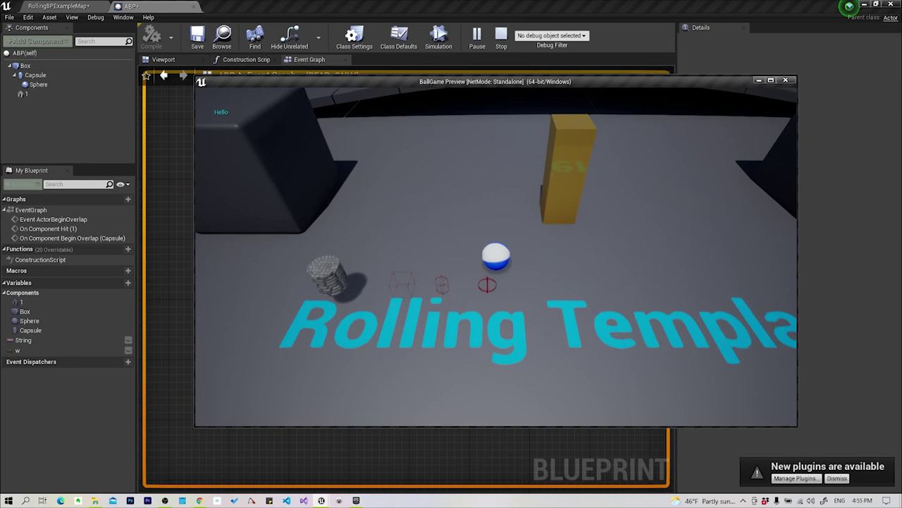
key(Escape)
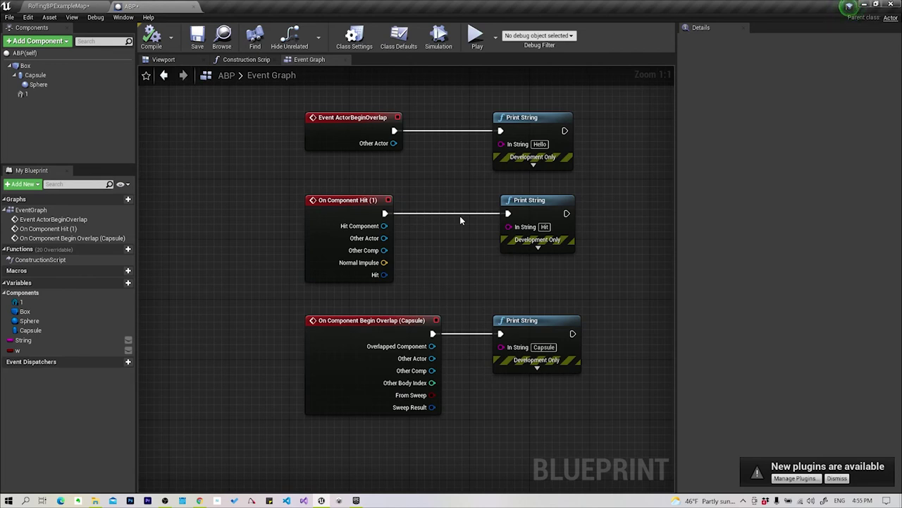
click(40, 67)
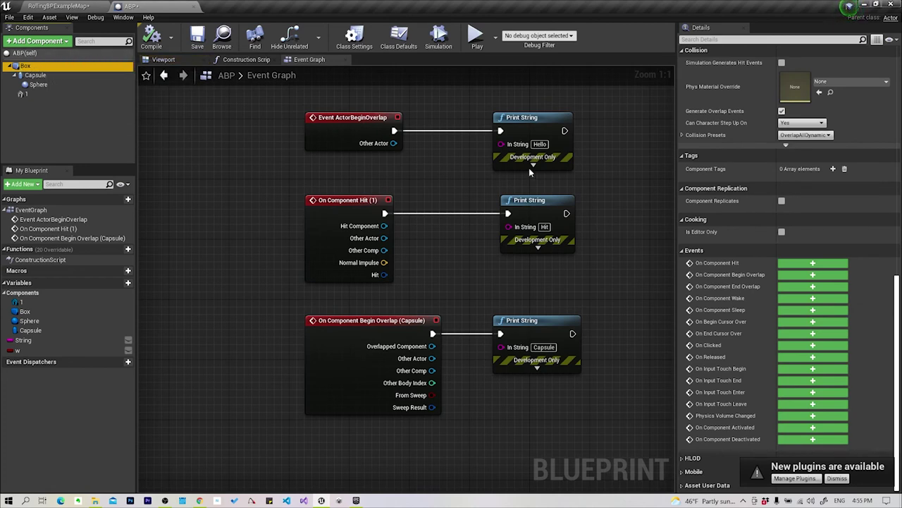
drag(337, 88, 571, 163)
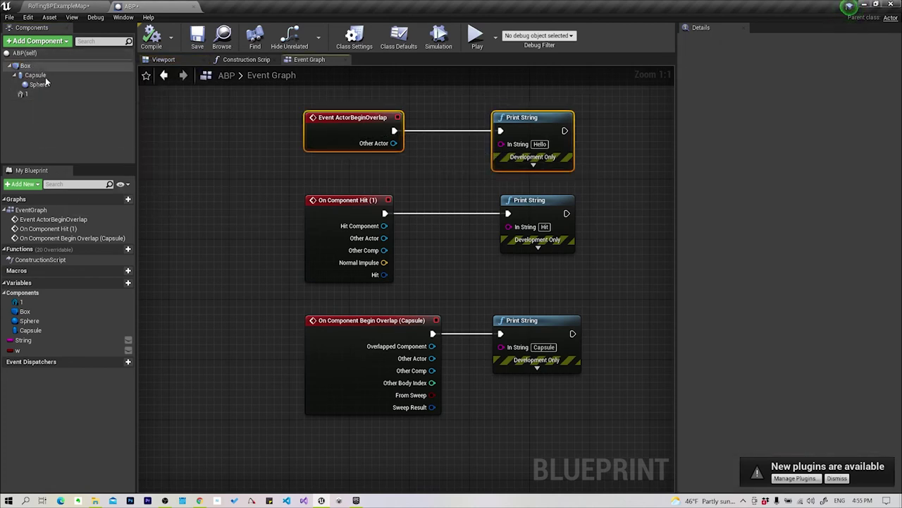
drag(295, 303, 554, 405)
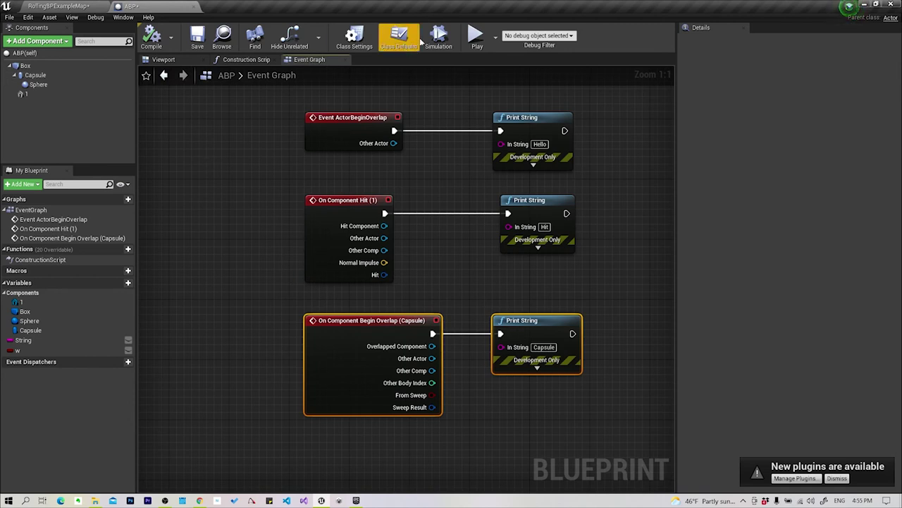
click(476, 36)
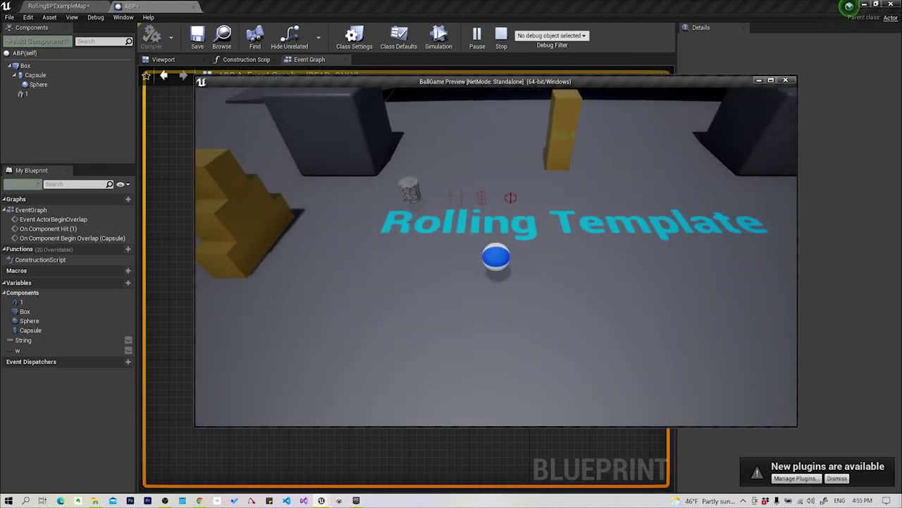
key(w)
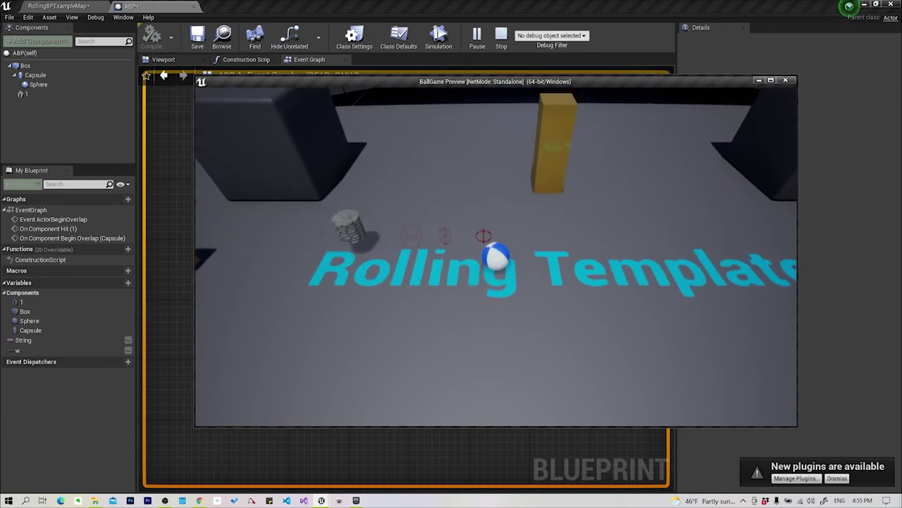
key(Escape)
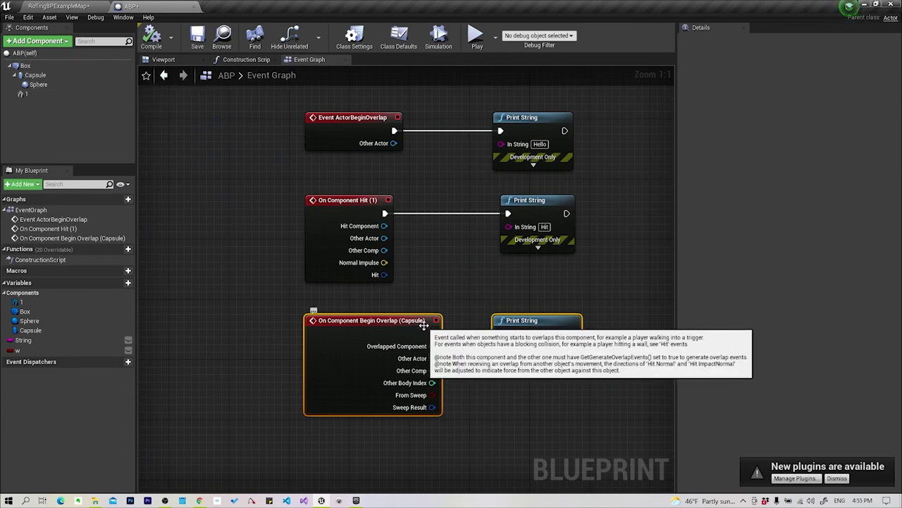
text(Capsule)
Inspect the Sphere, On Component Hit (1) and cylinder details, view the 3D preview, then play the level.
click(38, 85)
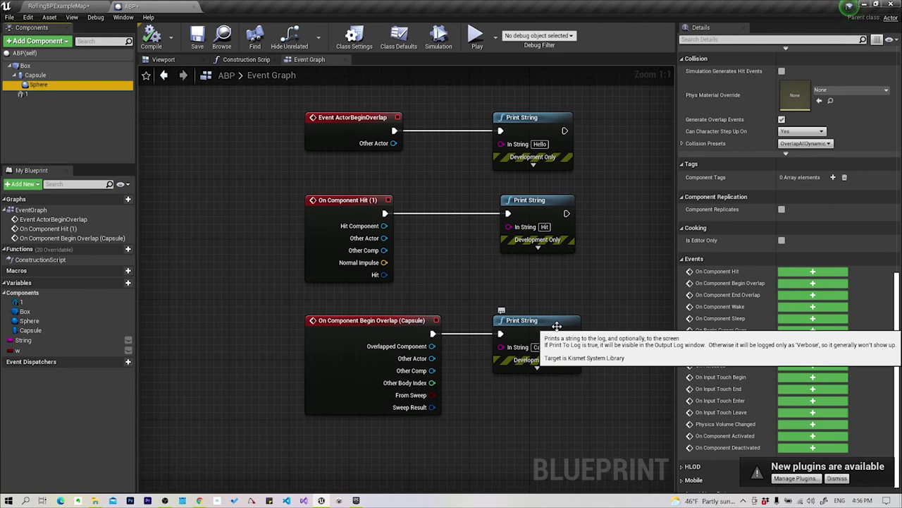
click(356, 213)
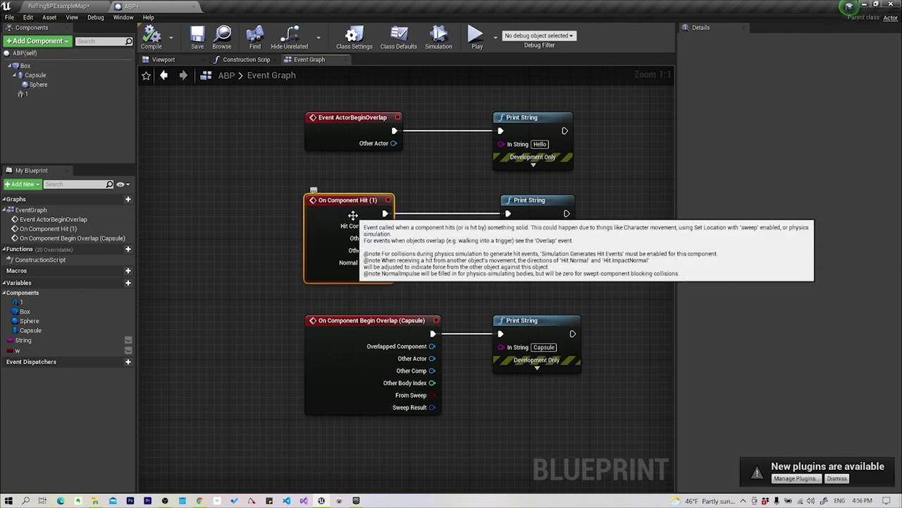
click(54, 92)
scroll(757, 178, down, 5)
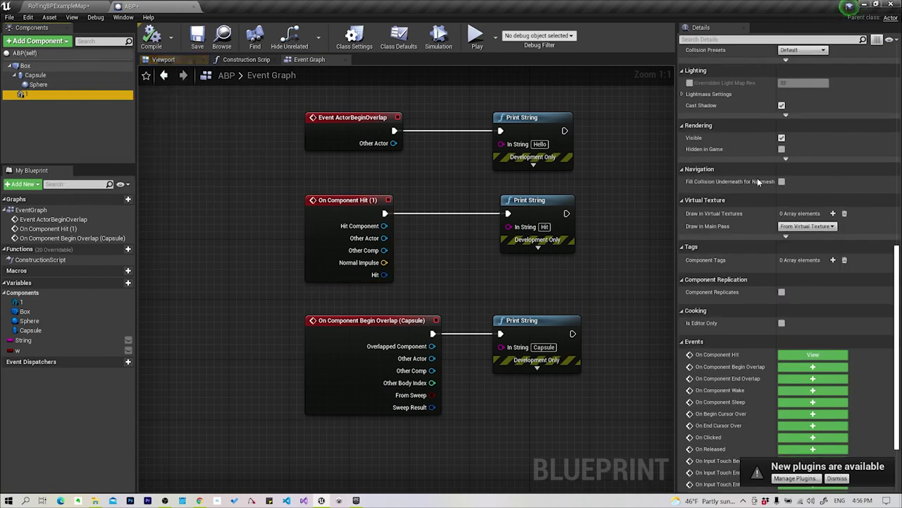
scroll(781, 198, up, 3)
scroll(810, 213, up, 3)
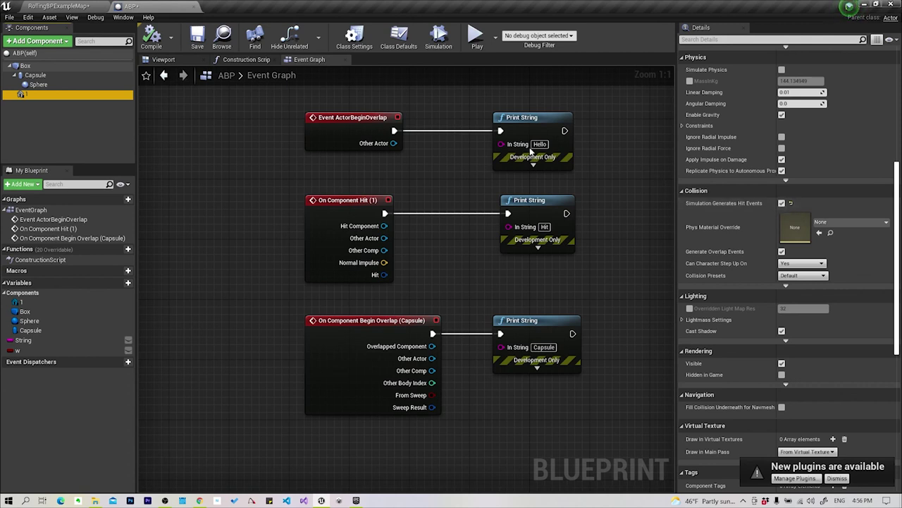
click(169, 60)
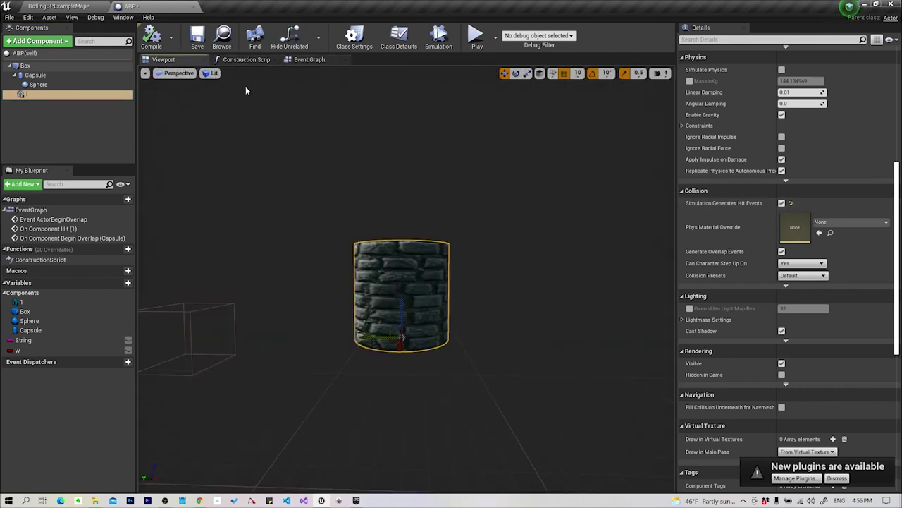
click(59, 6)
click(542, 36)
Roll the ball into the cylinder to print Hit, then end the play test.
key(a)
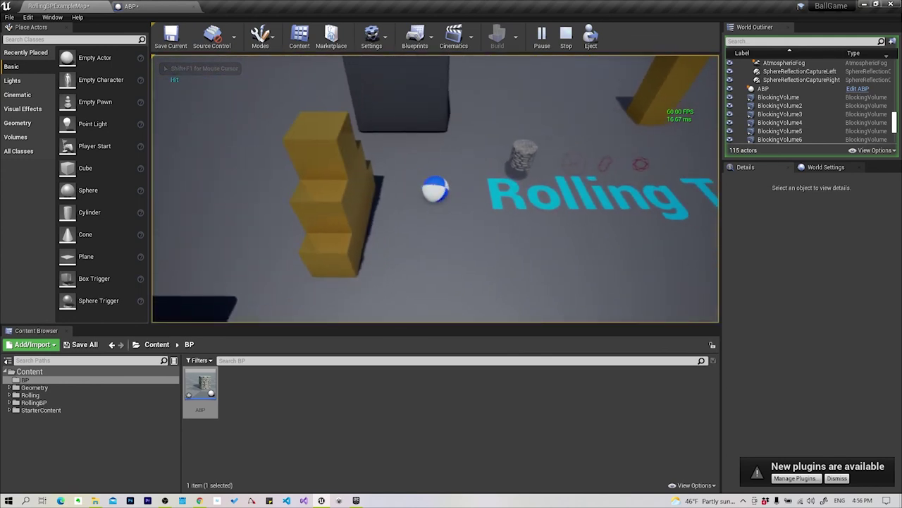
key(Escape)
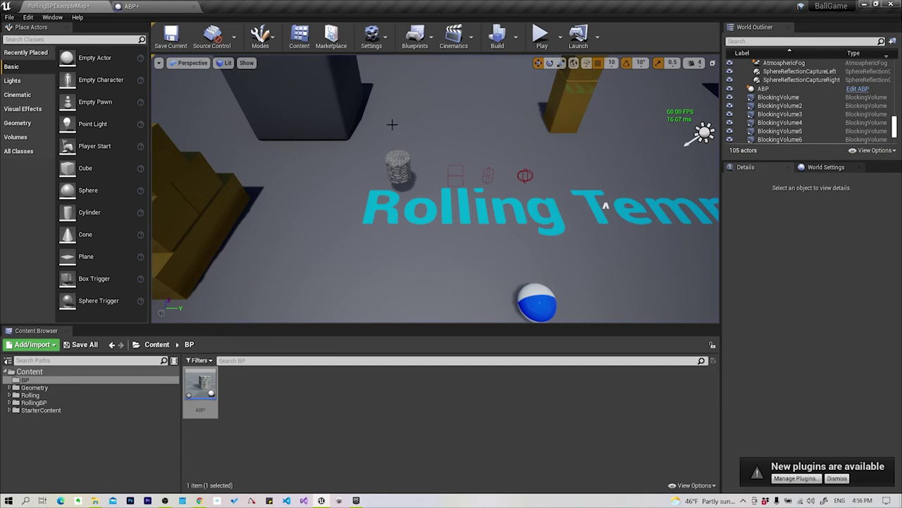